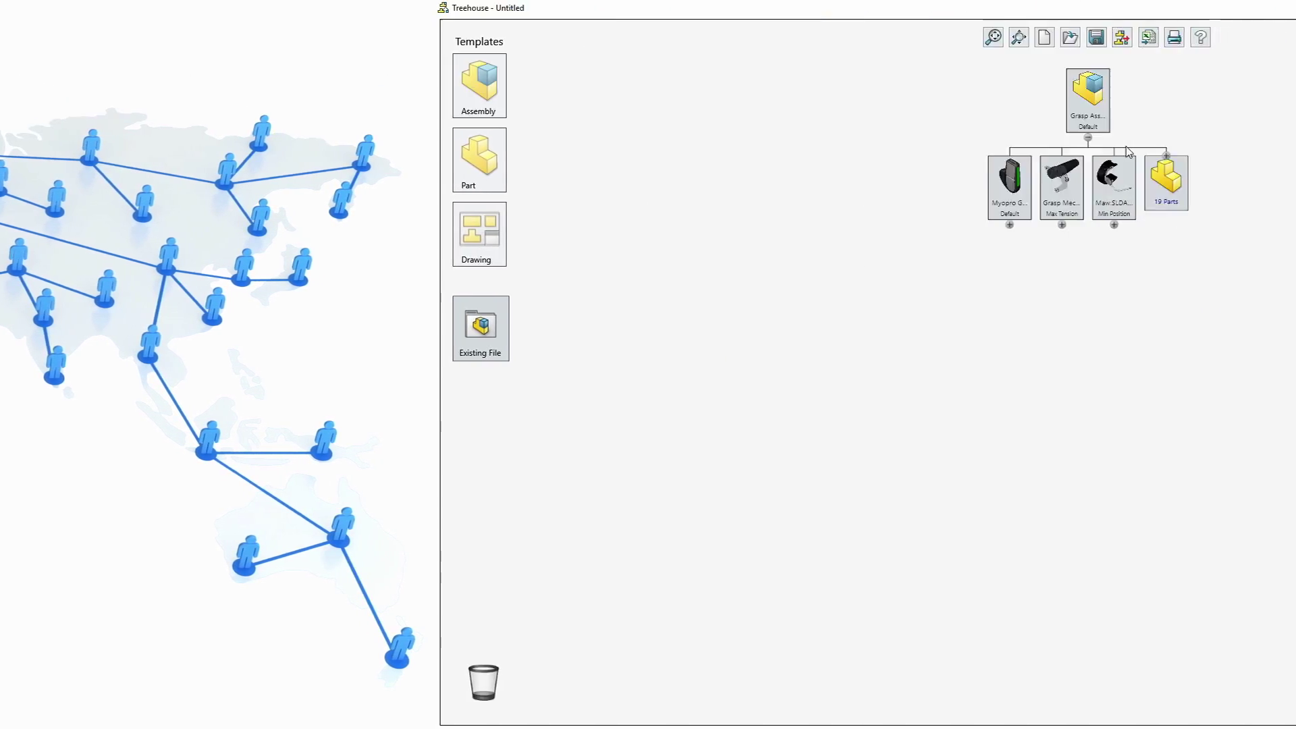
# - Expand the top parts grid and the Myopro, motor, elbow and maxon_dc branches to show the motor's twelve parts
pyautogui.click(1166, 156)
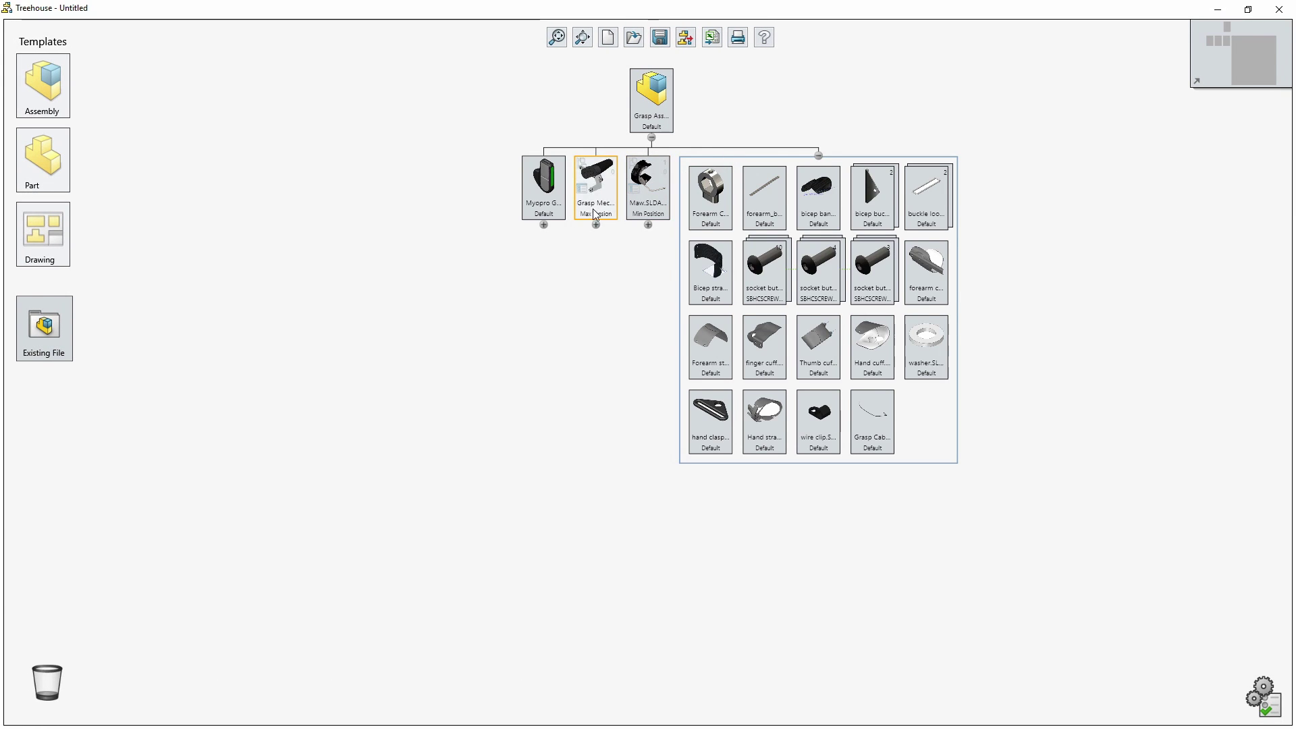
pyautogui.click(544, 226)
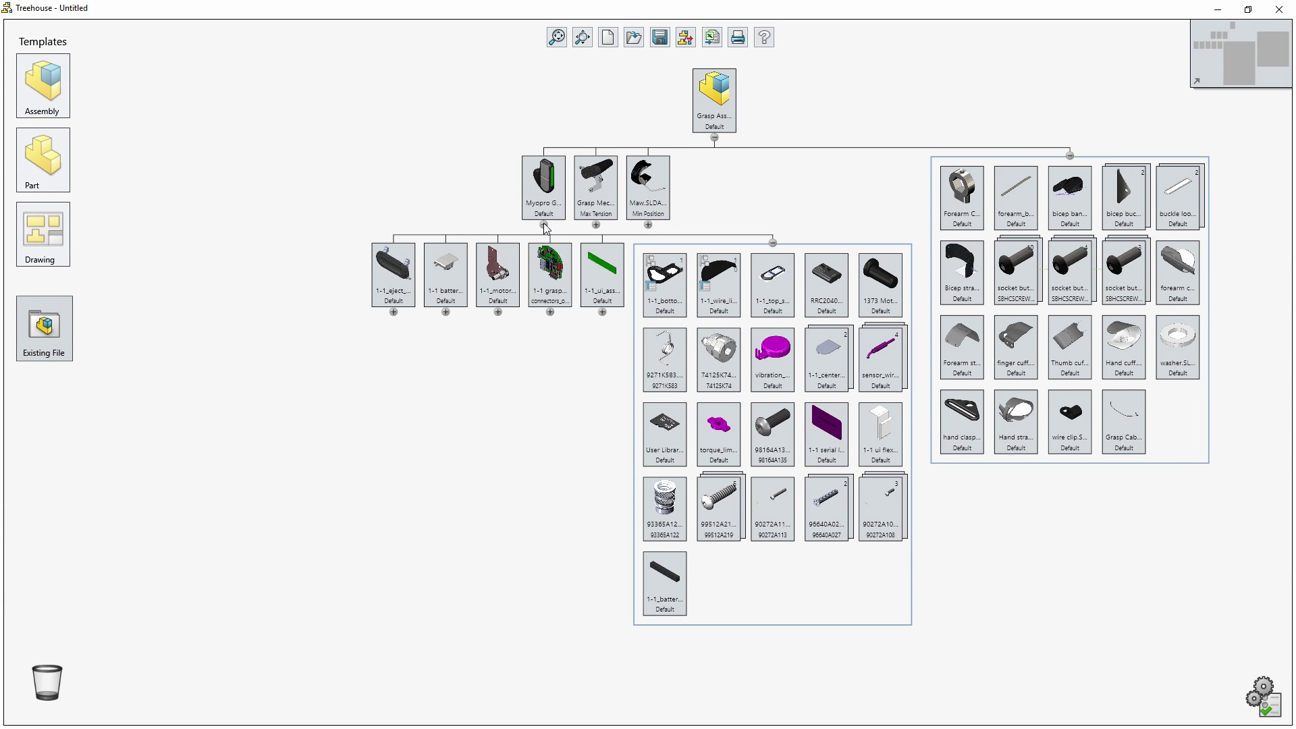
pyautogui.click(497, 312)
pyautogui.click(396, 399)
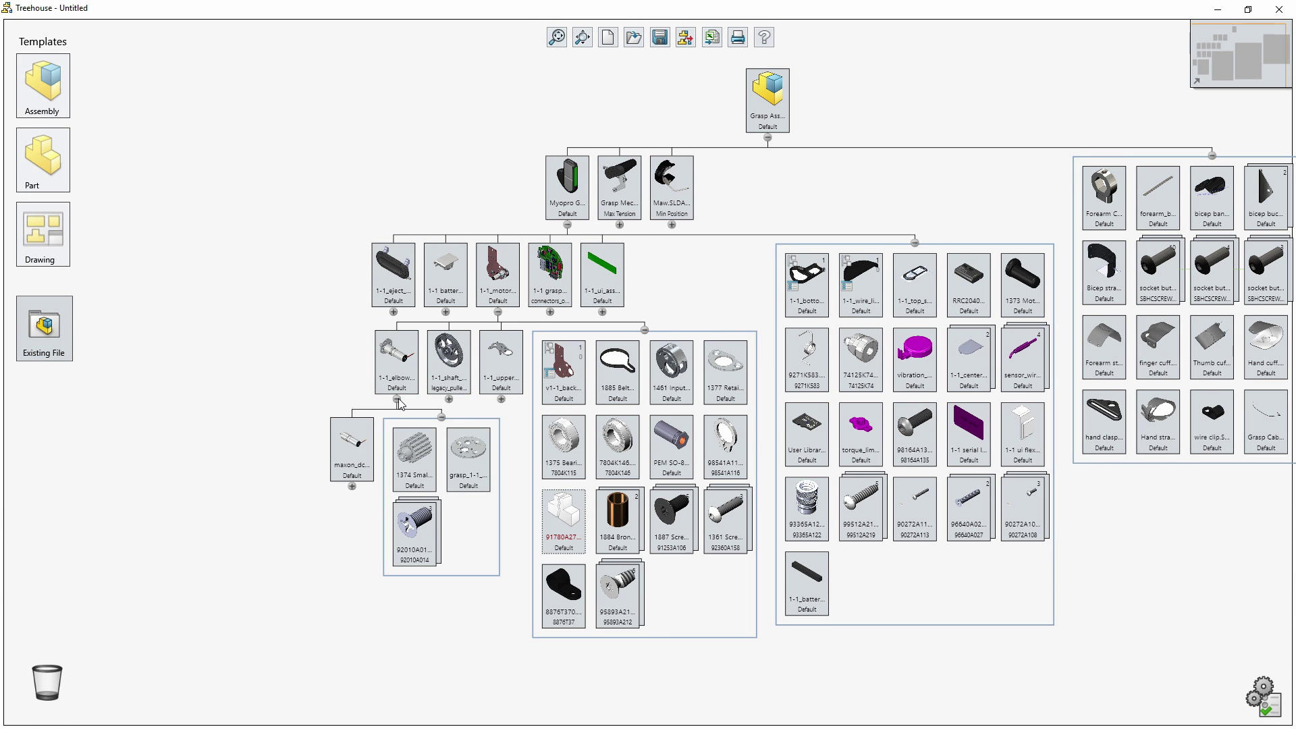
pyautogui.click(351, 485)
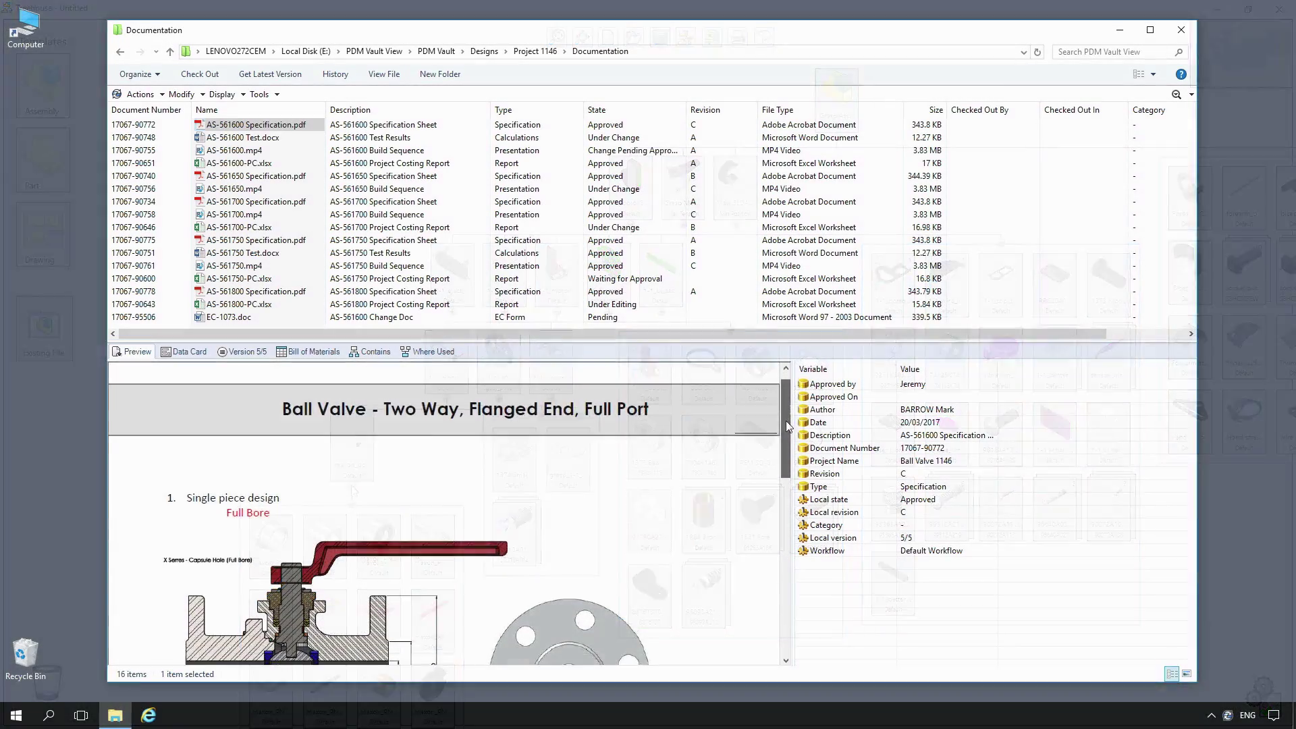
pyautogui.moveTo(785, 420); pyautogui.dragTo(797, 550)
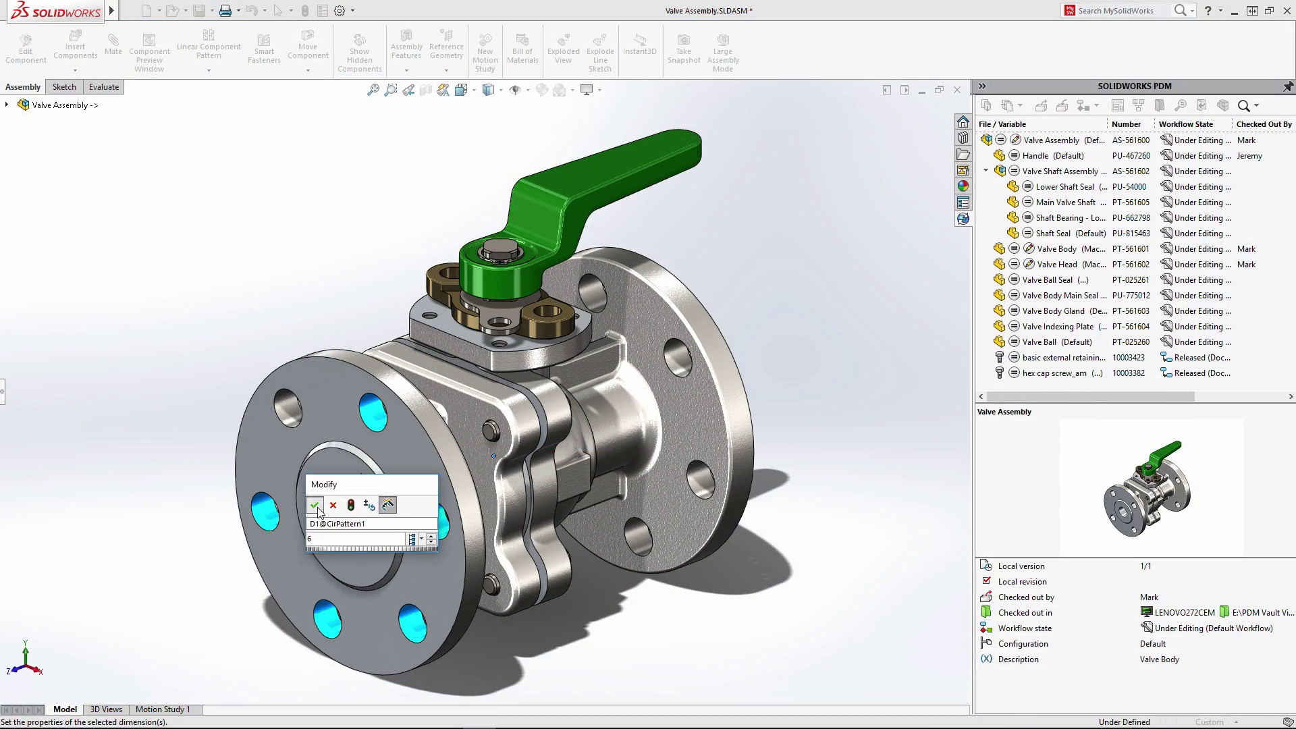
# - Confirm six holes in the flange pattern, then zoom the view in and back out
pyautogui.click(315, 505)
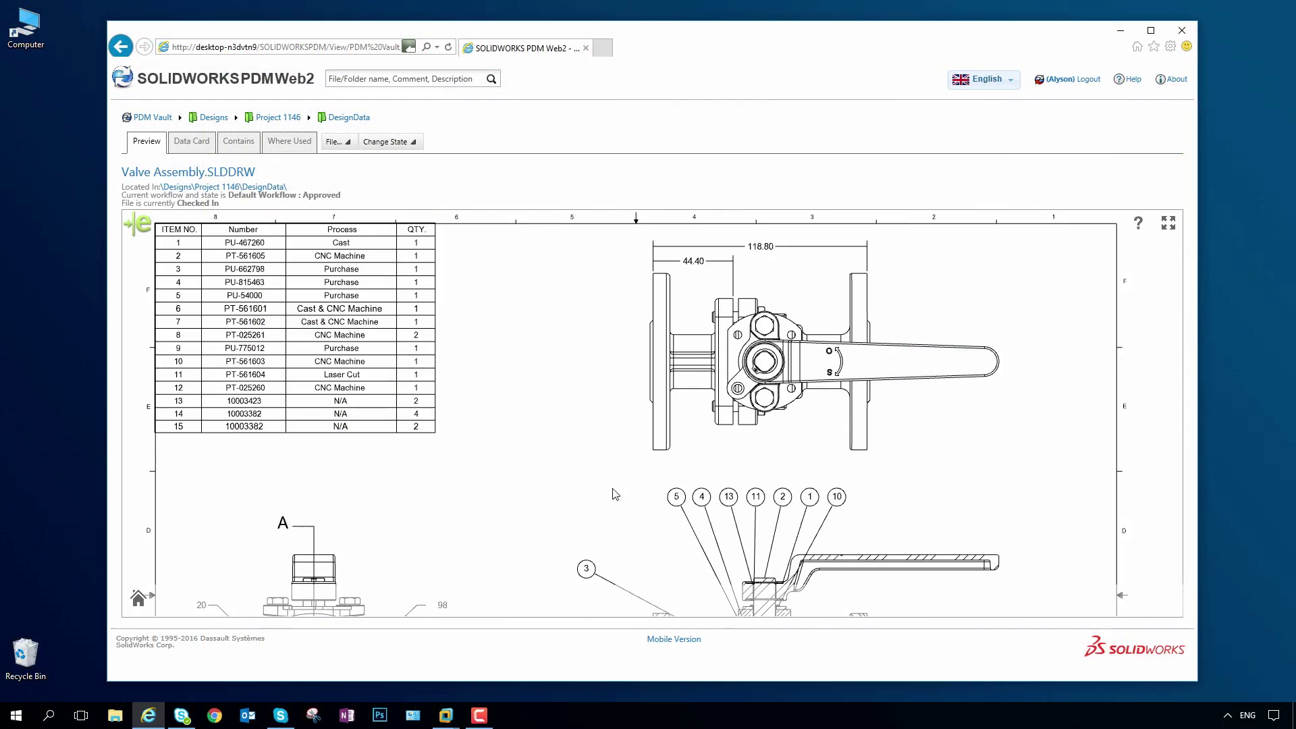
pyautogui.scroll(3, 630, 494)
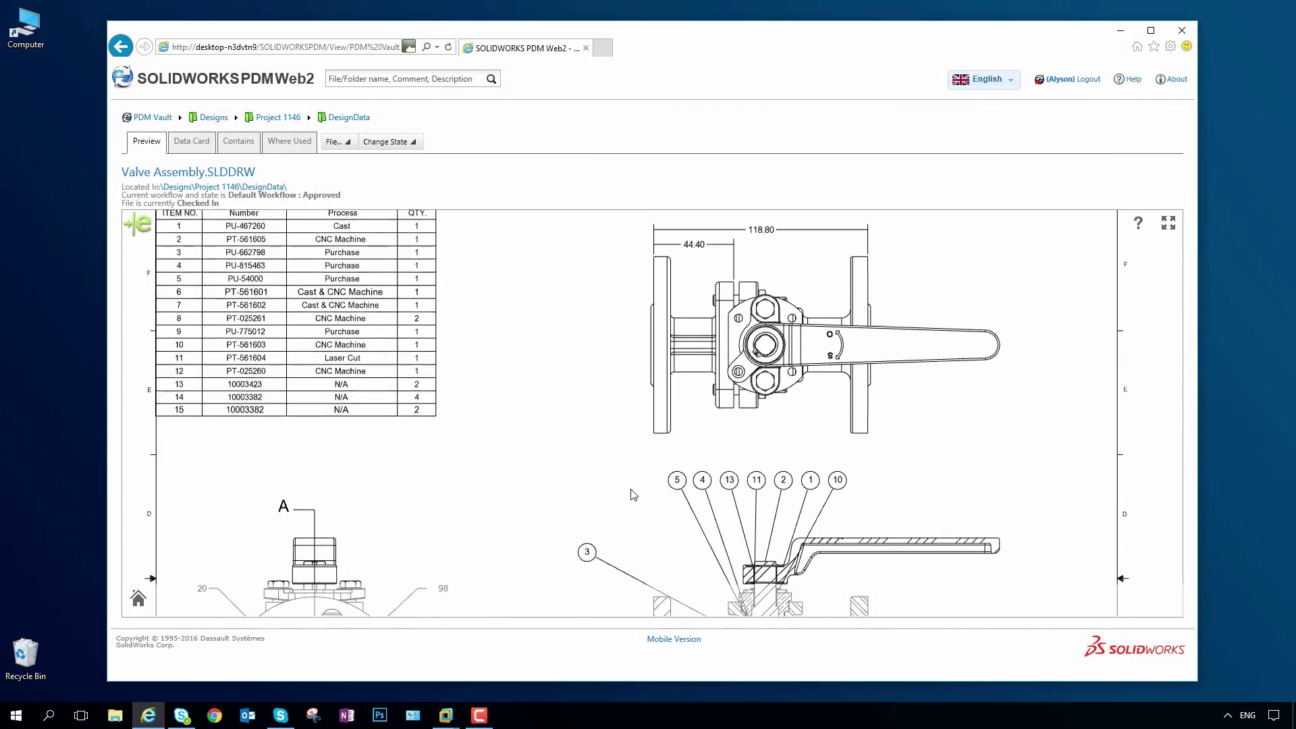
pyautogui.scroll(-3, 630, 347)
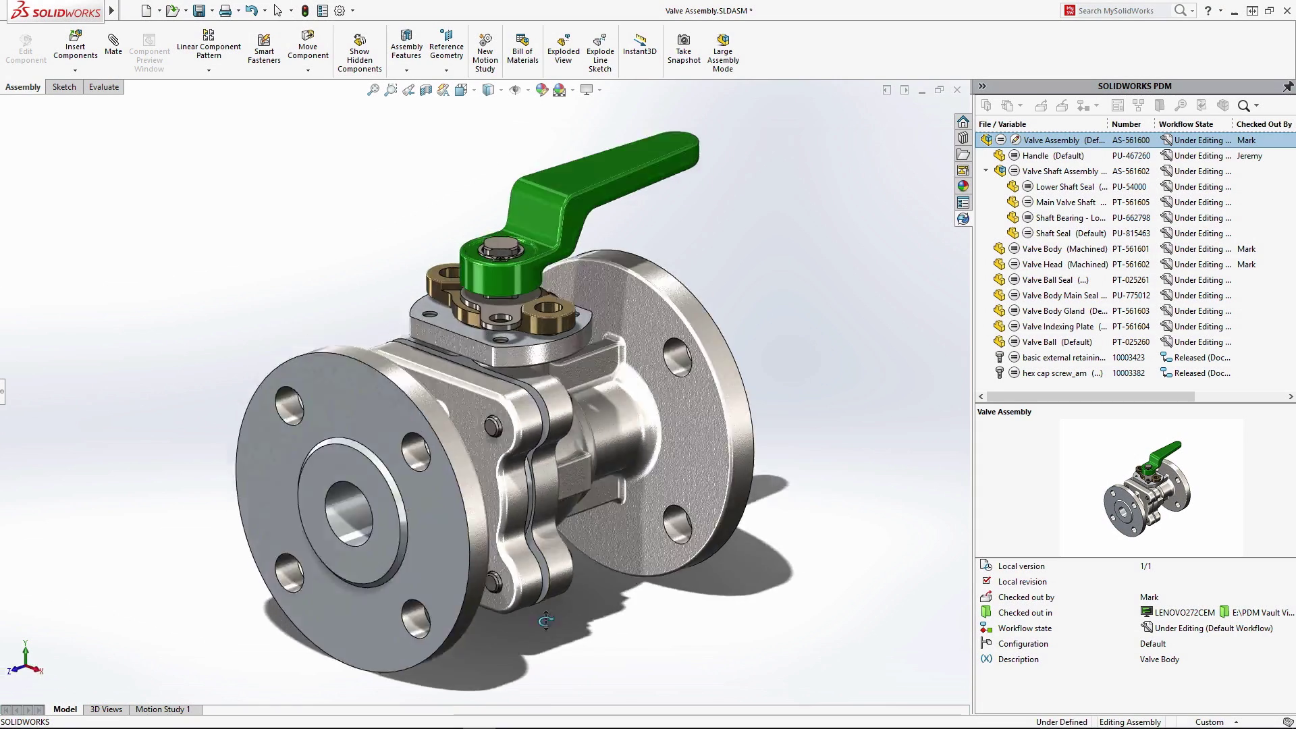
# - Orbit the valve and highlight the Valve Body and Valve Head components from the PDM pane
pyautogui.moveTo(545, 620)
pyautogui.mouseDown(button='middle')
pyautogui.moveTo(685, 621)
pyautogui.moveTo(537, 624)
pyautogui.mouseUp(button='middle')
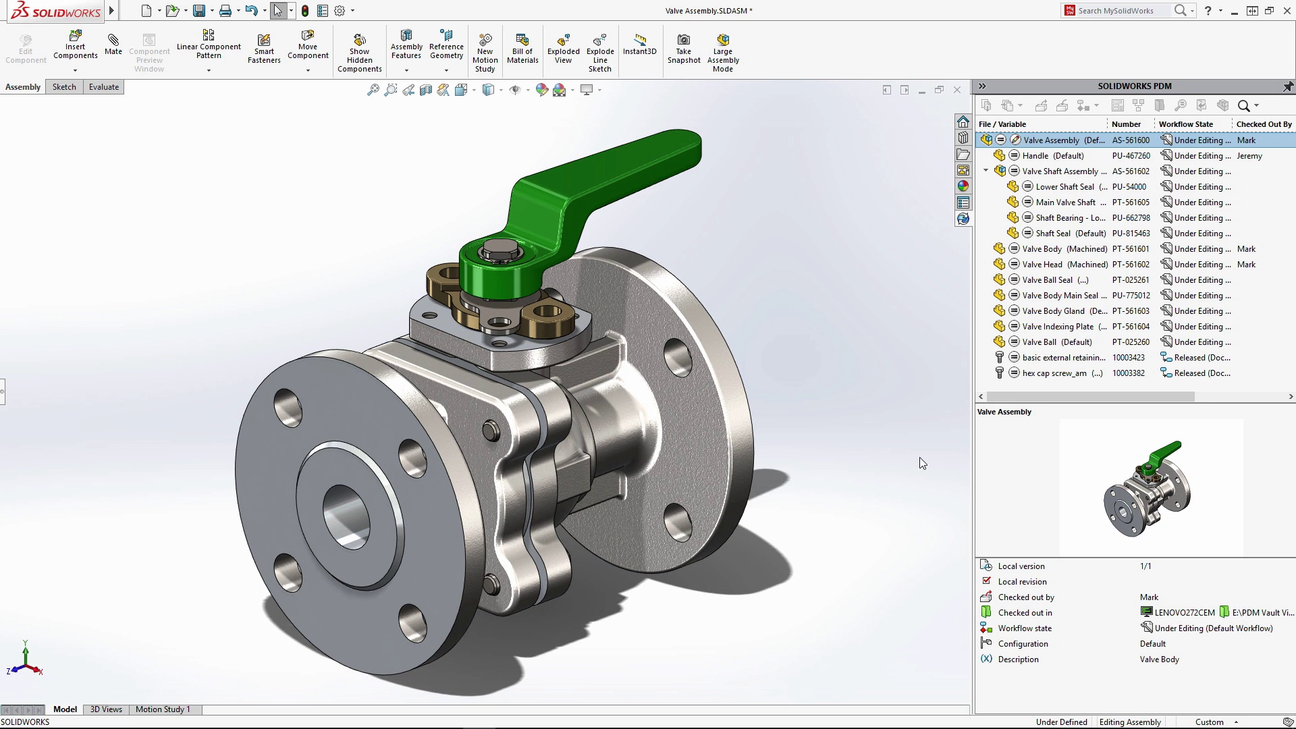
pyautogui.moveTo(1026, 397)
pyautogui.mouseDown()
pyautogui.moveTo(1115, 407)
pyautogui.moveTo(1003, 405)
pyautogui.mouseUp()
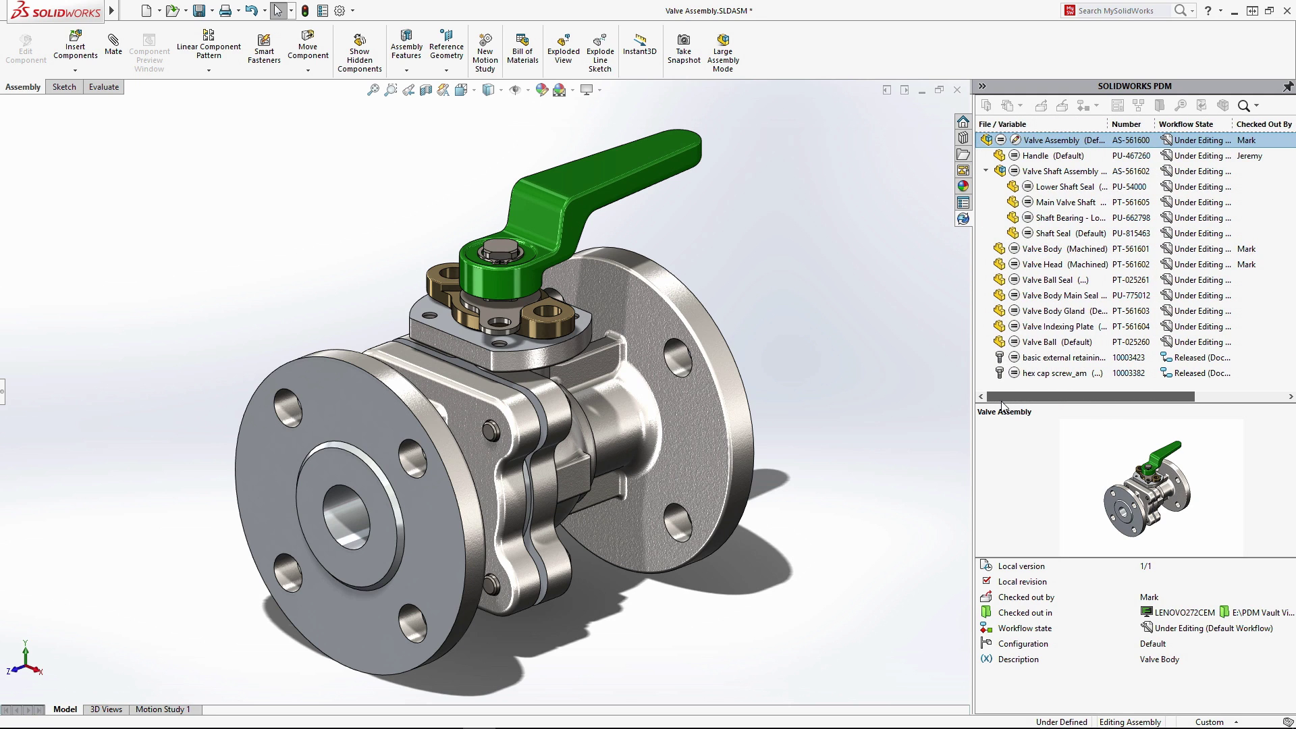
pyautogui.click(1051, 249)
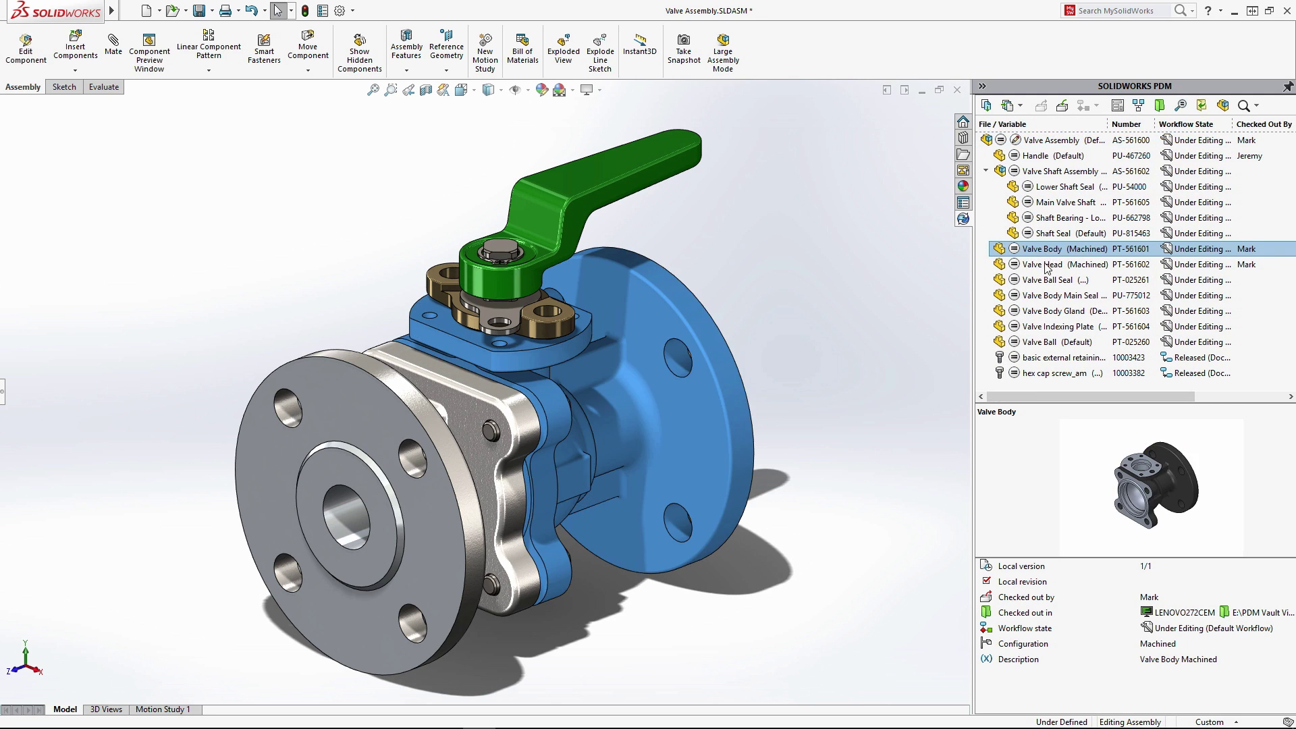
pyautogui.click(1047, 266)
pyautogui.click(935, 313)
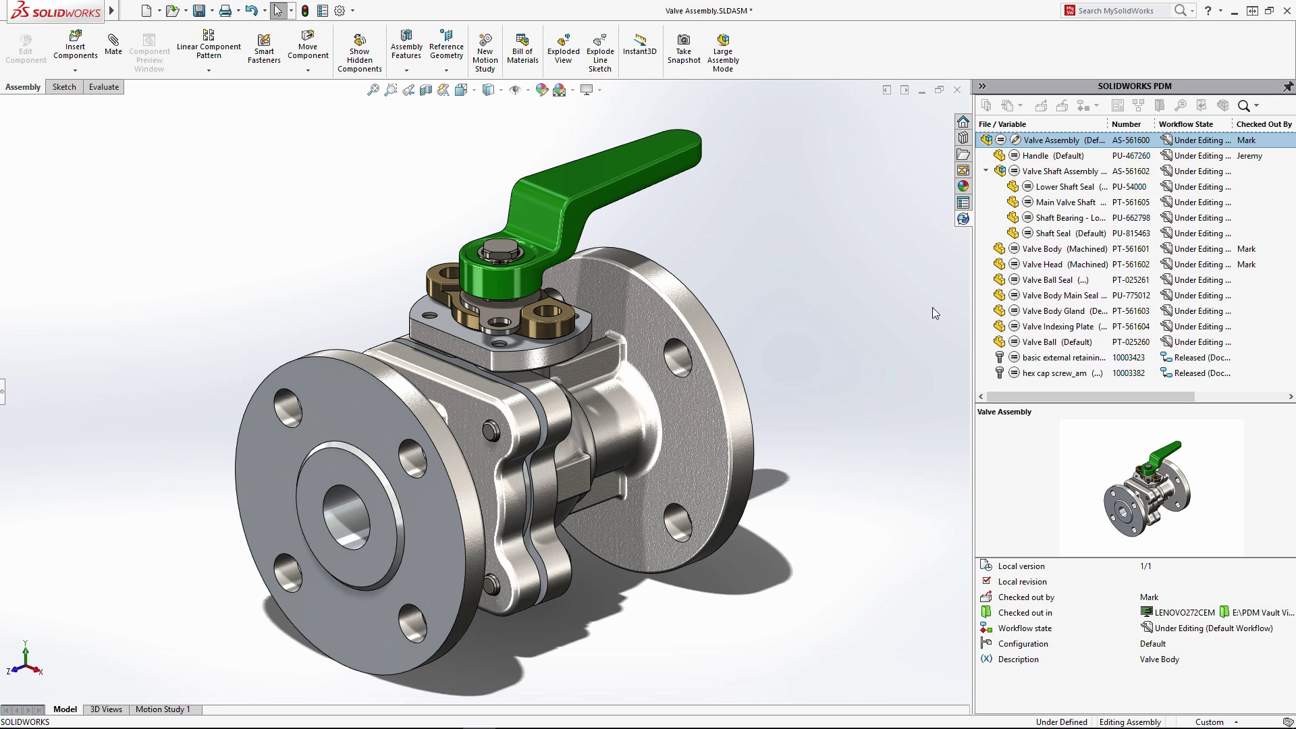
# - Change the flange hole pattern instance count to six and save the assembly
pyautogui.doubleClick(482, 448)
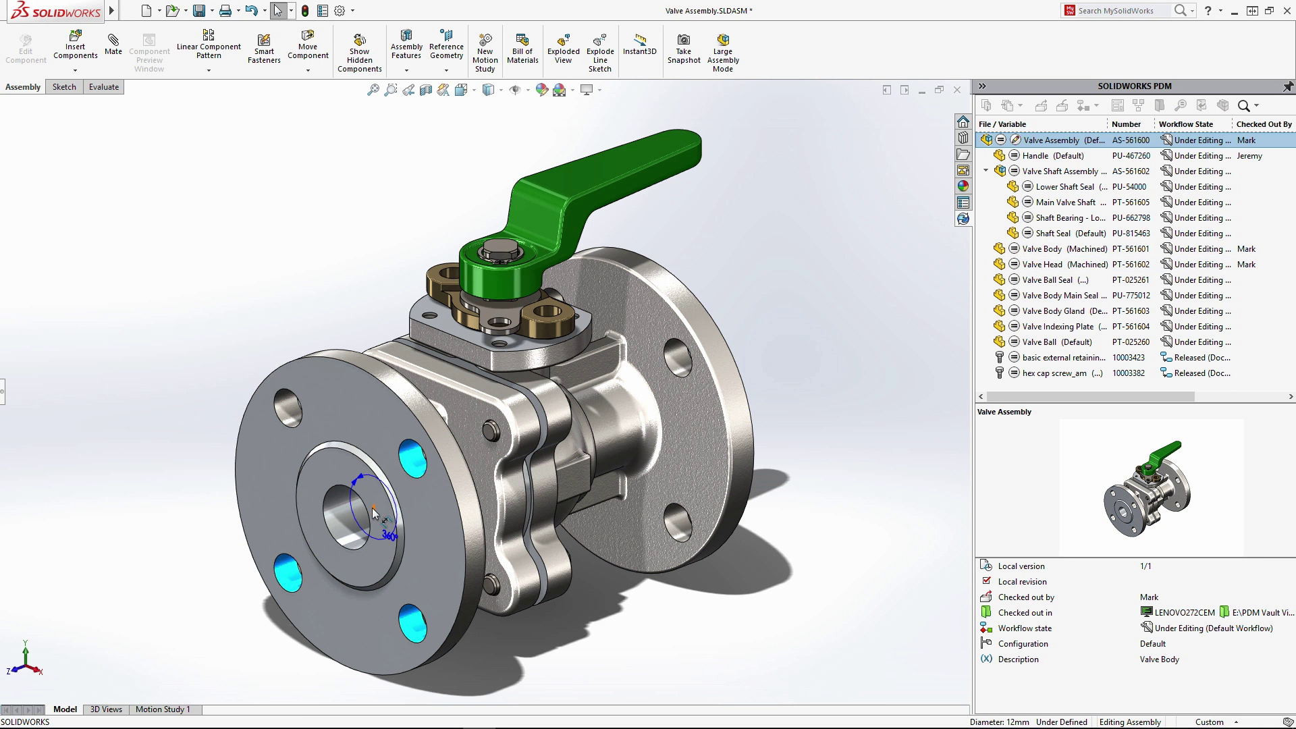
pyautogui.doubleClick(337, 486)
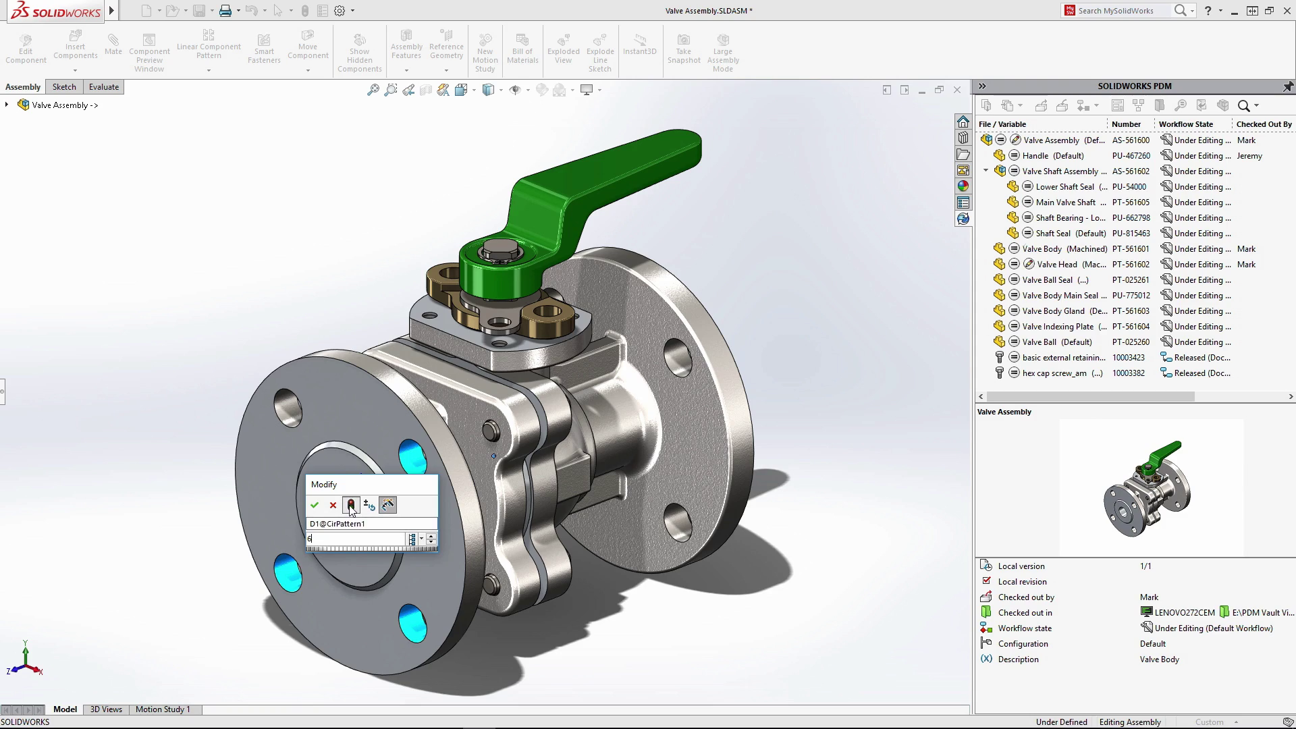
pyautogui.click(314, 505)
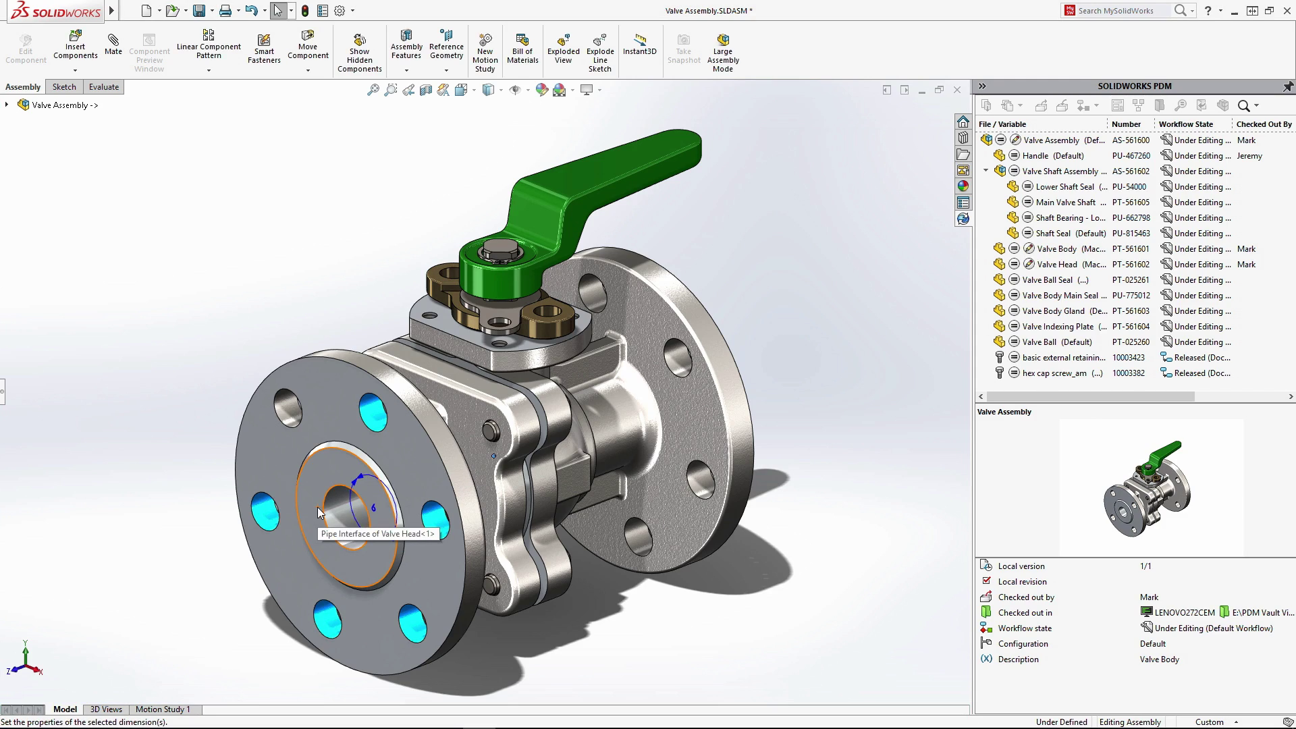
pyautogui.click(784, 403)
pyautogui.hotkey('ctrl', 's')
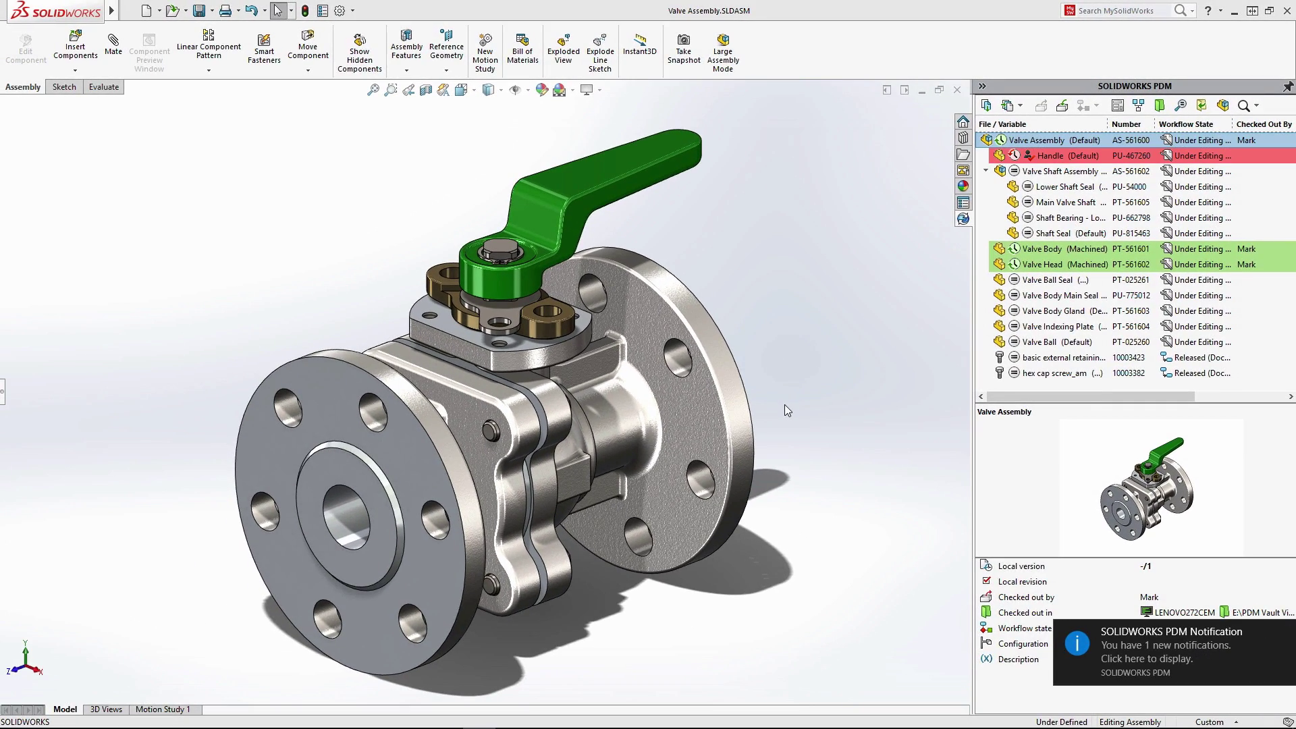
# - Read the notice that Handle.SLDPRT was checked in red and lengthened to 130mm, then close it
pyautogui.click(1140, 653)
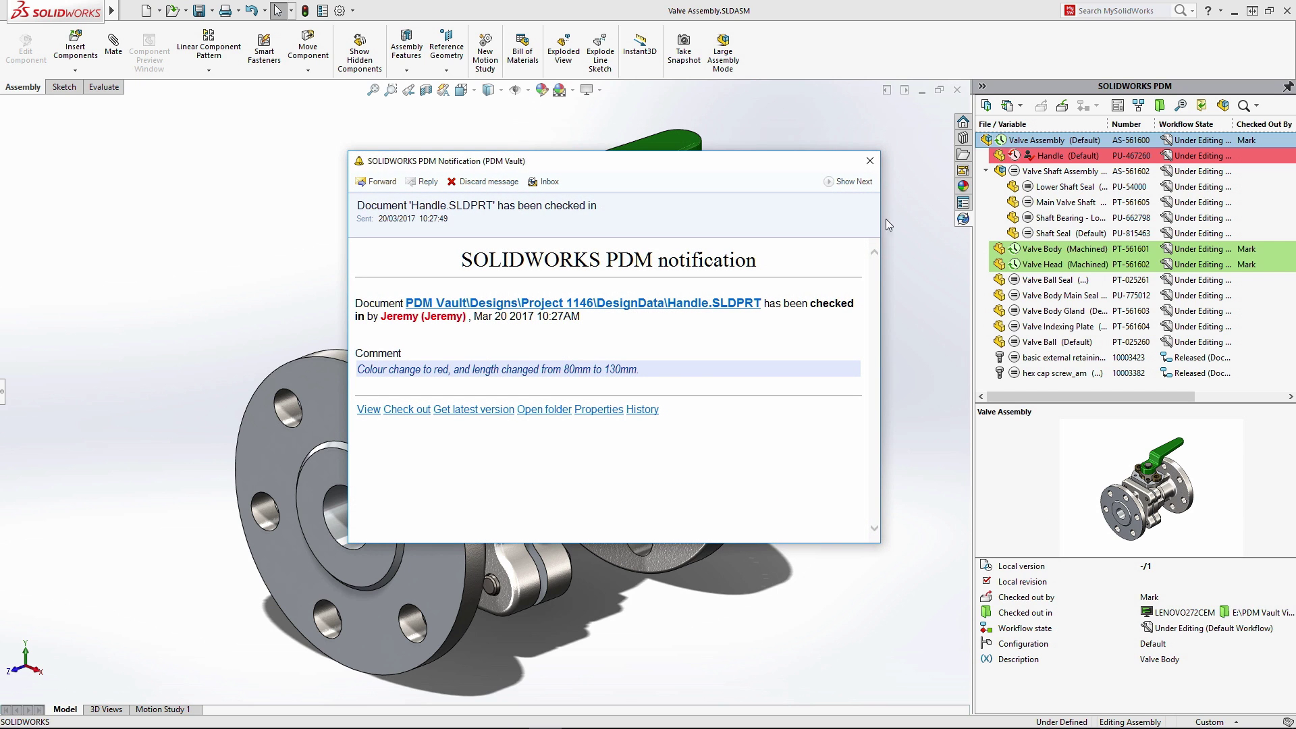
pyautogui.click(869, 163)
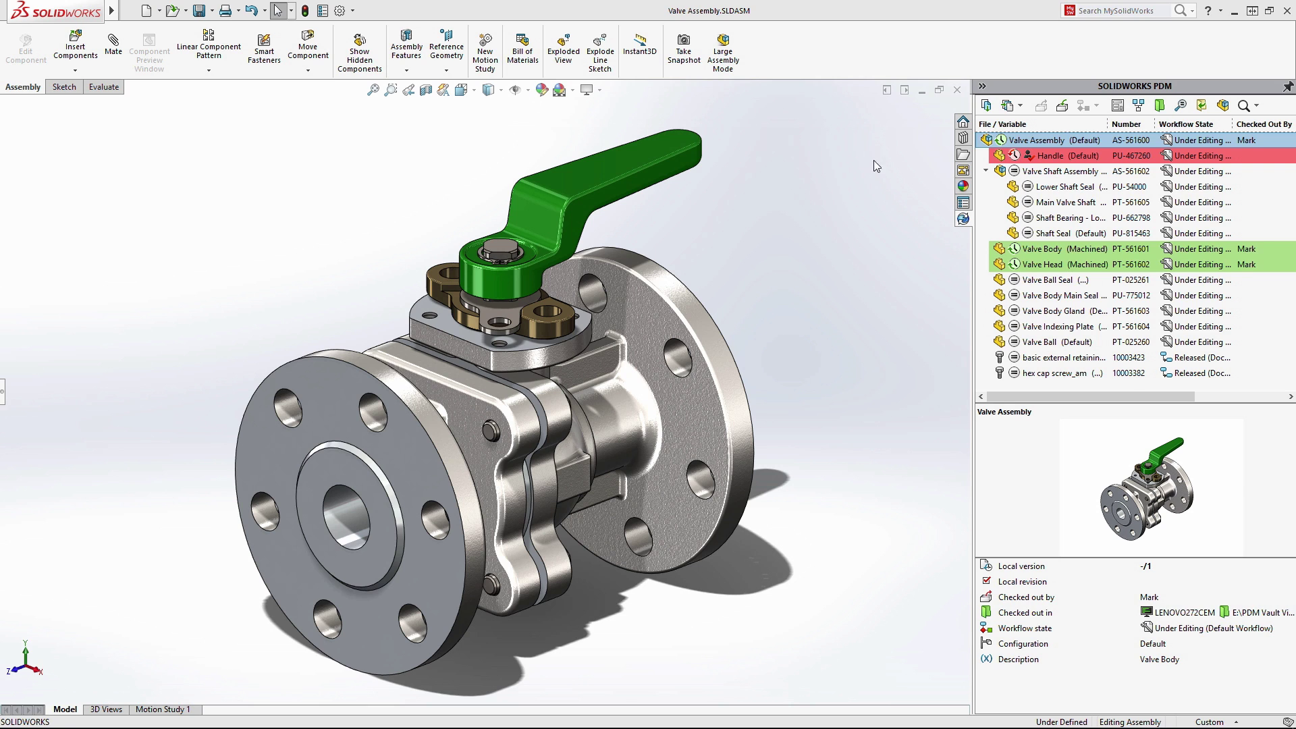
# - Get the latest Handle version and orbit and zoom in on the red 130mm lever
pyautogui.rightClick(1026, 156)
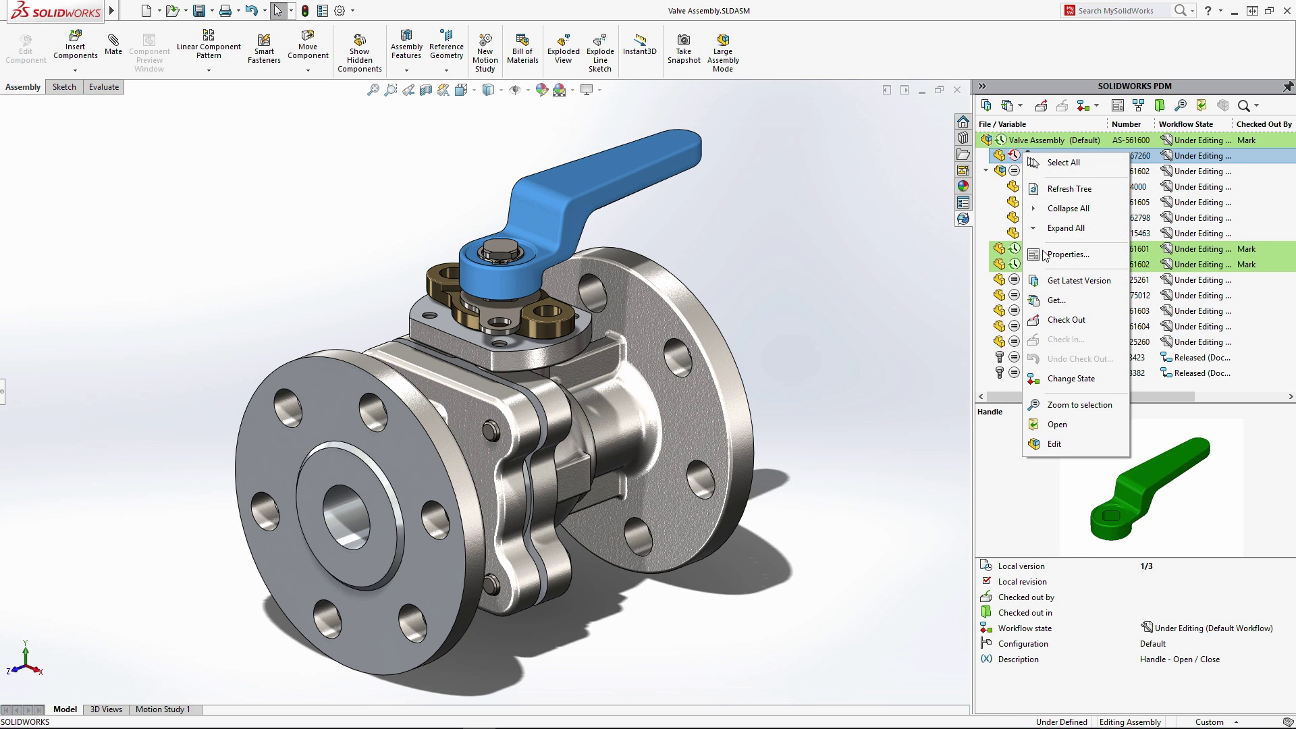
pyautogui.click(1045, 281)
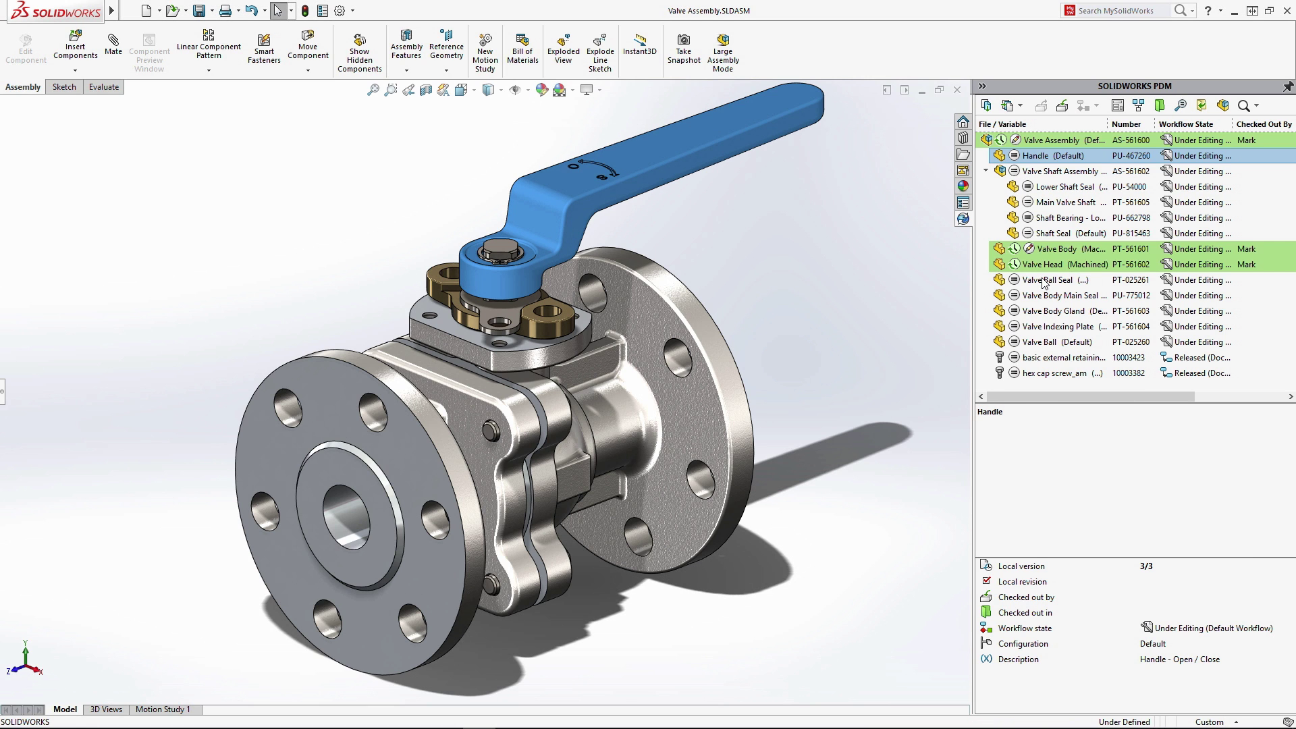
pyautogui.click(878, 270)
pyautogui.moveTo(685, 358); pyautogui.dragTo(646, 397, button='middle')
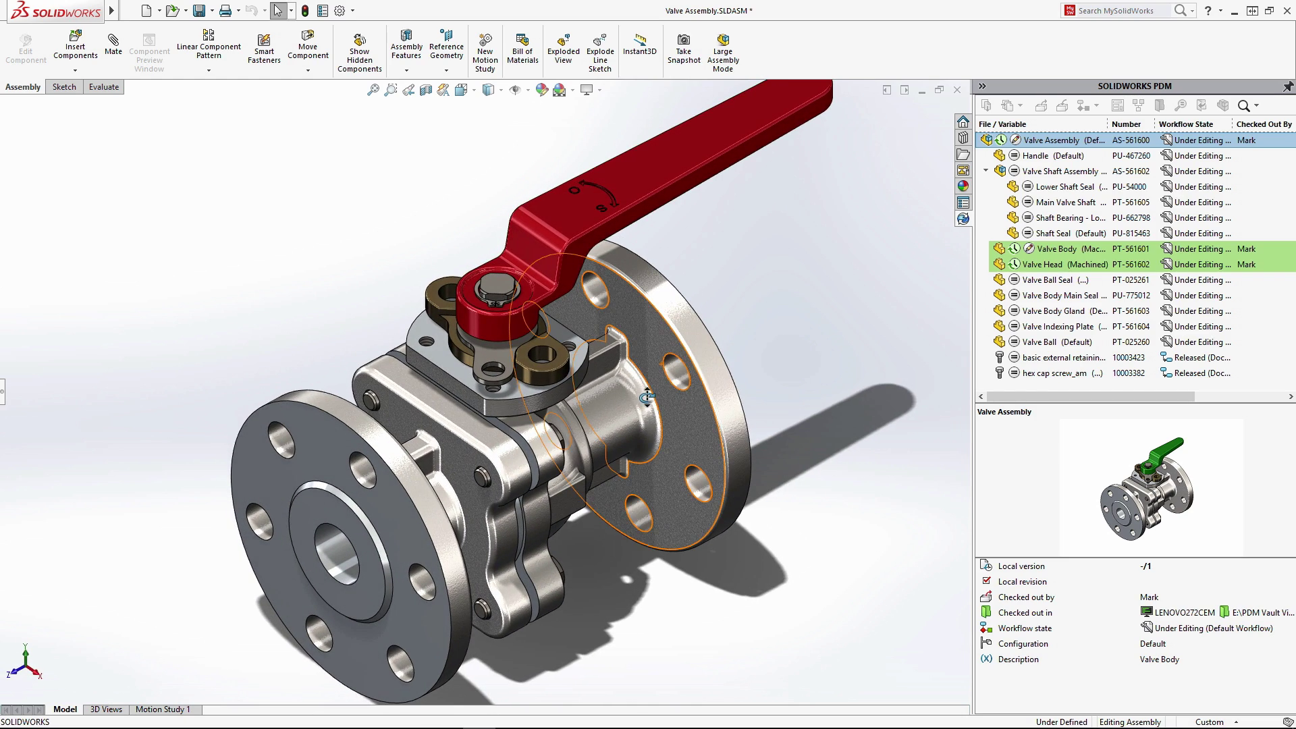
pyautogui.moveTo(537, 359); pyautogui.dragTo(247, 439, button='middle')
pyautogui.scroll(3, 438, 391)
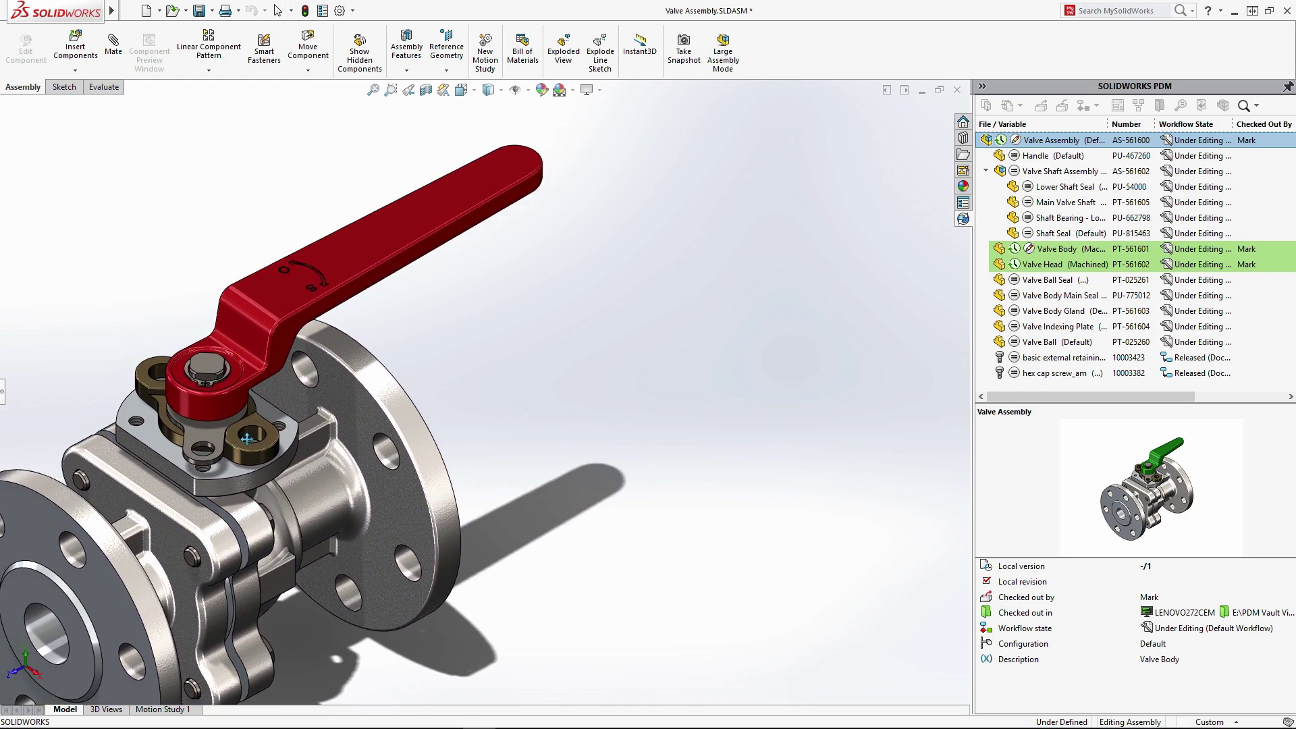
# - Search the vault by description for hex cap screw_am.sldprt and inspect its 3D preview
pyautogui.click(1243, 106)
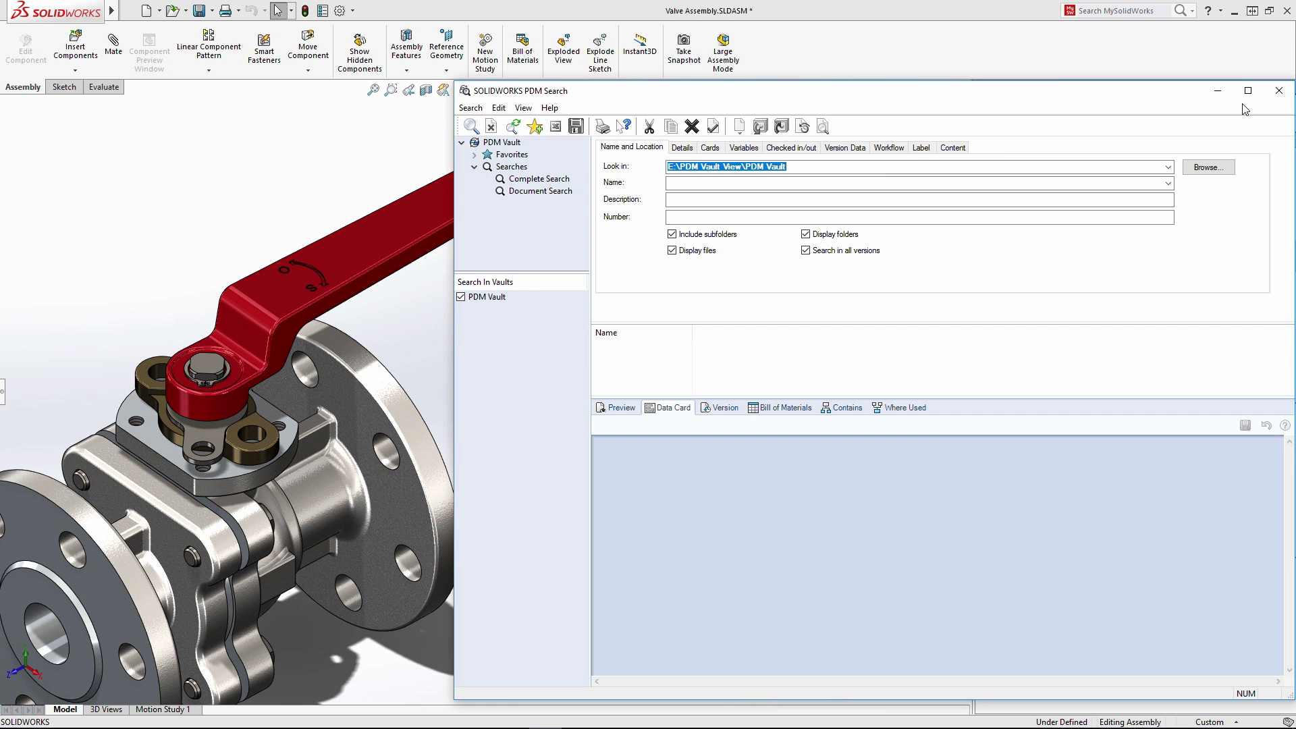
pyautogui.click(705, 201)
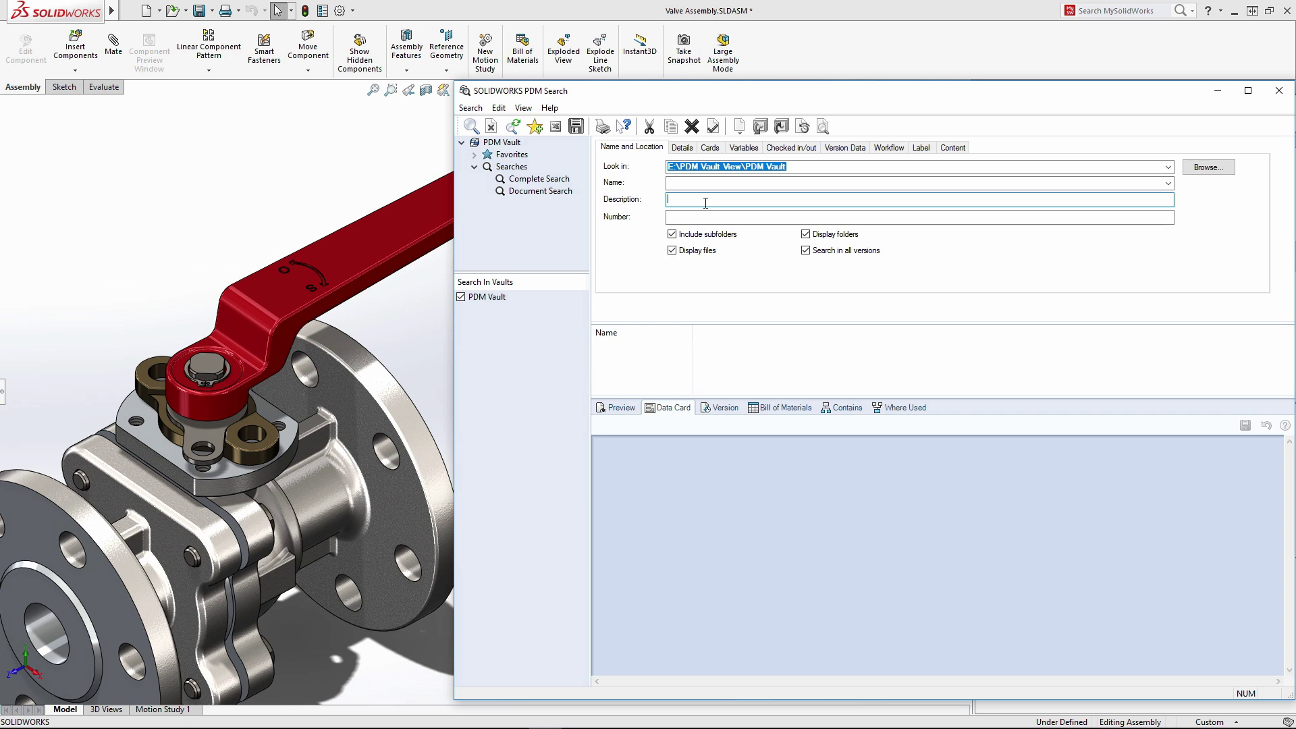
pyautogui.press('Return')
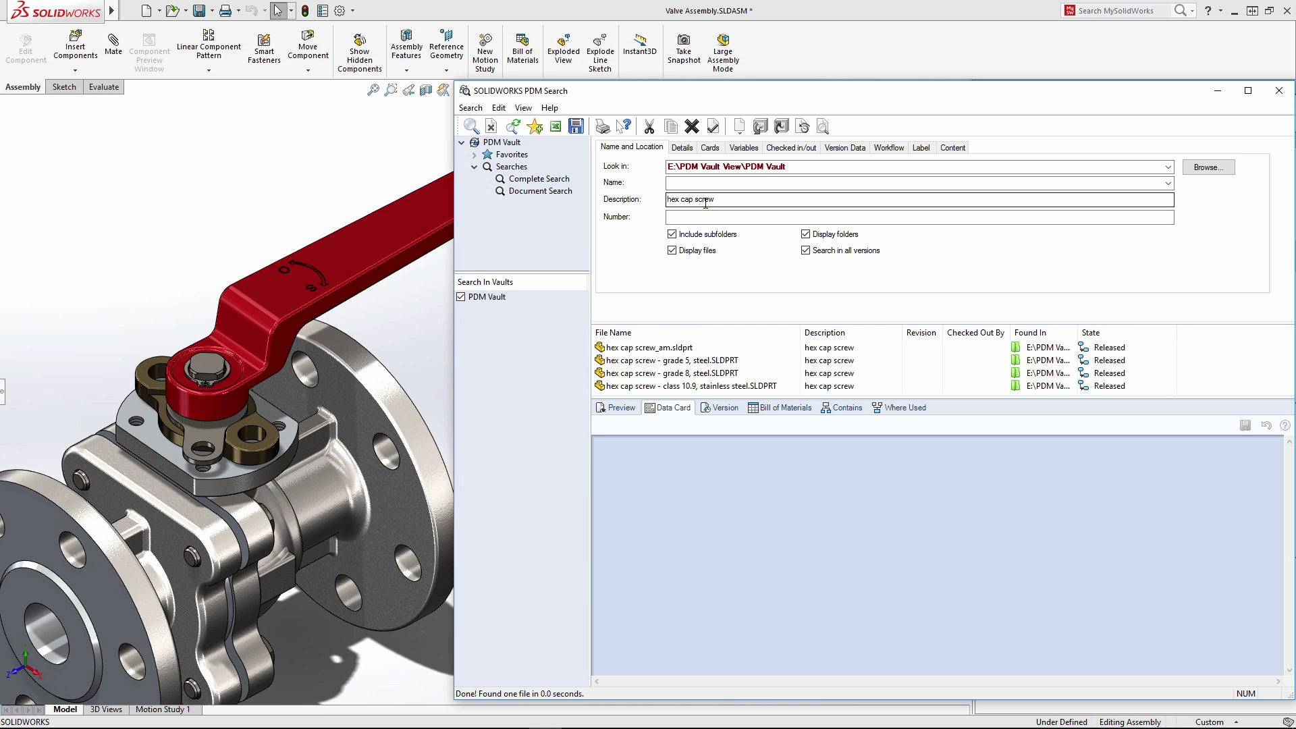
pyautogui.click(658, 348)
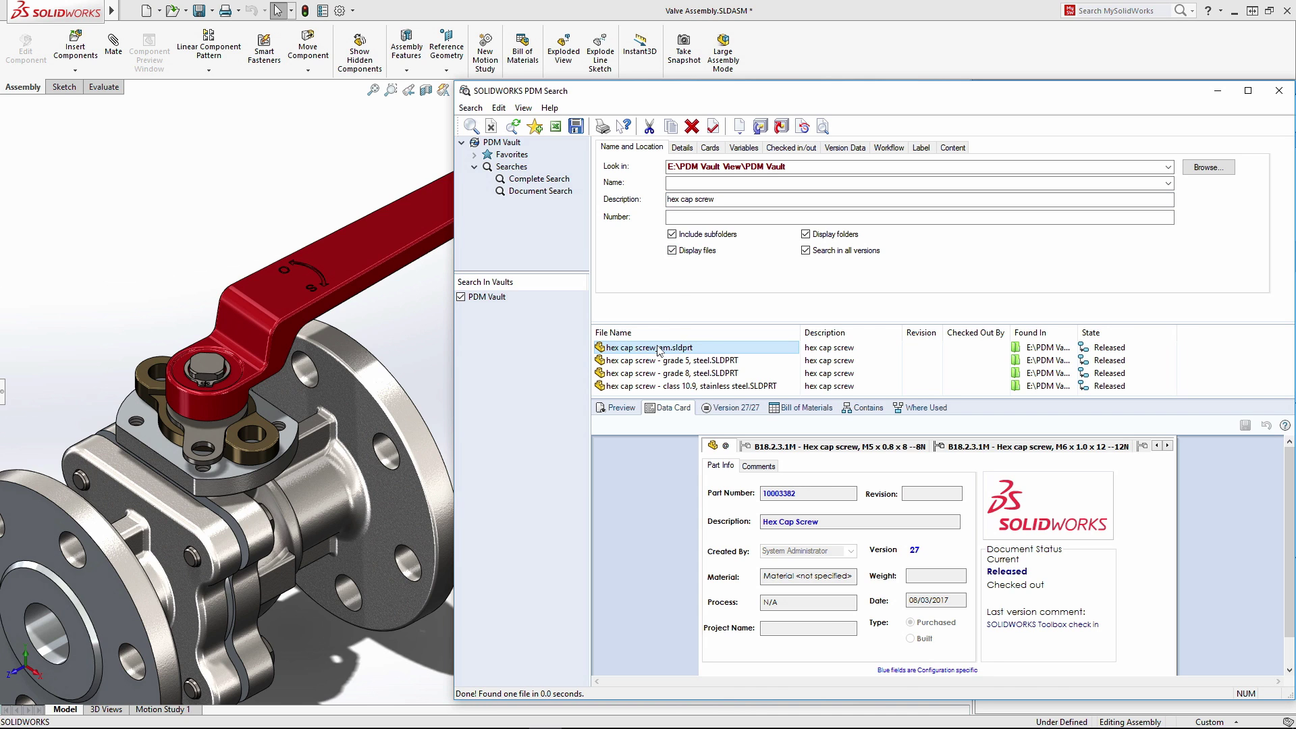
pyautogui.click(622, 407)
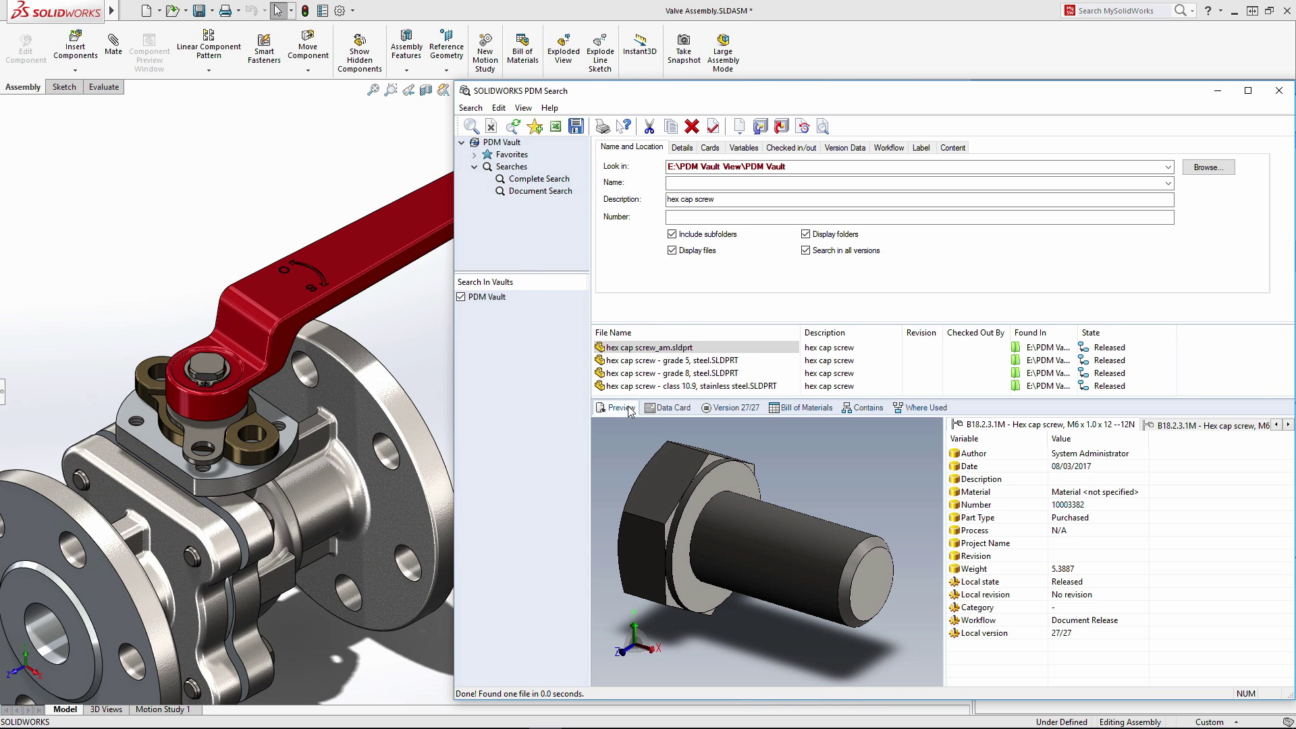
pyautogui.moveTo(687, 501)
pyautogui.mouseDown()
pyautogui.moveTo(735, 511)
pyautogui.moveTo(689, 515)
pyautogui.mouseUp()
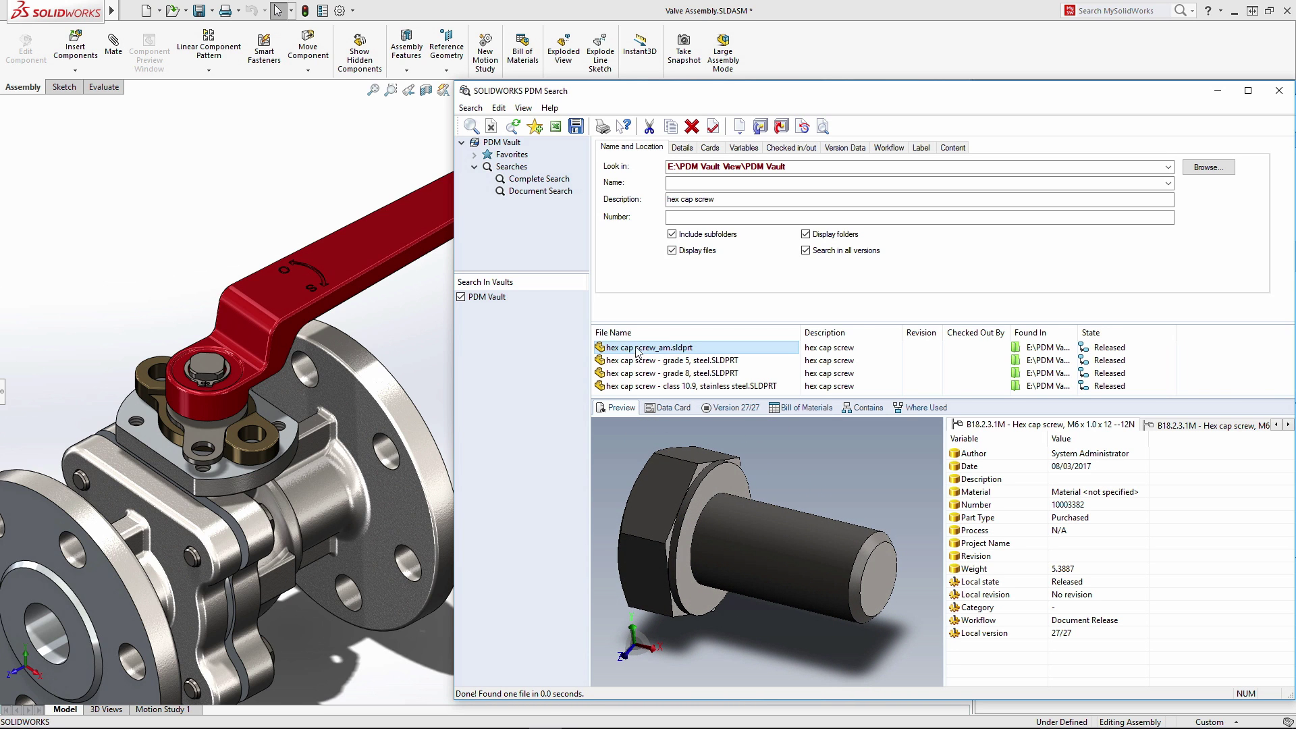
# - Insert the hex cap screw at the chosen size into the bracket hole
pyautogui.moveTo(415, 391); pyautogui.dragTo(262, 436)
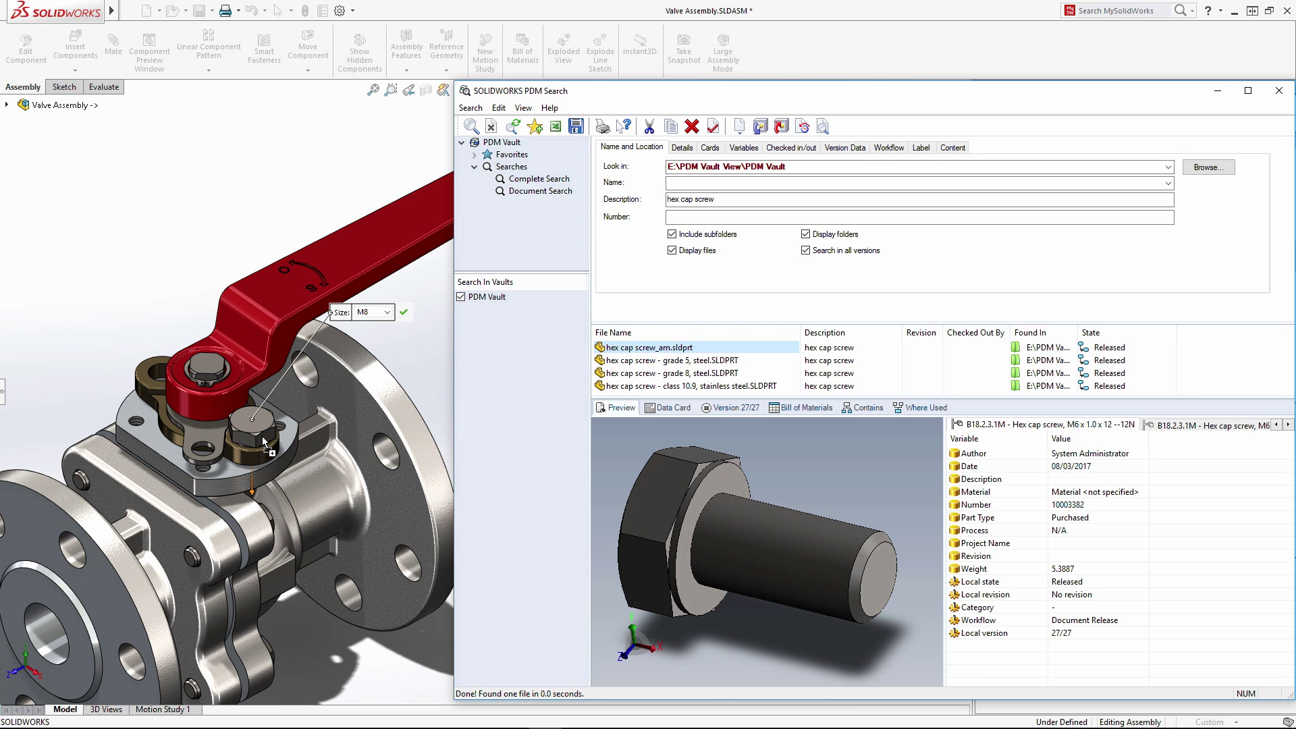
pyautogui.click(387, 312)
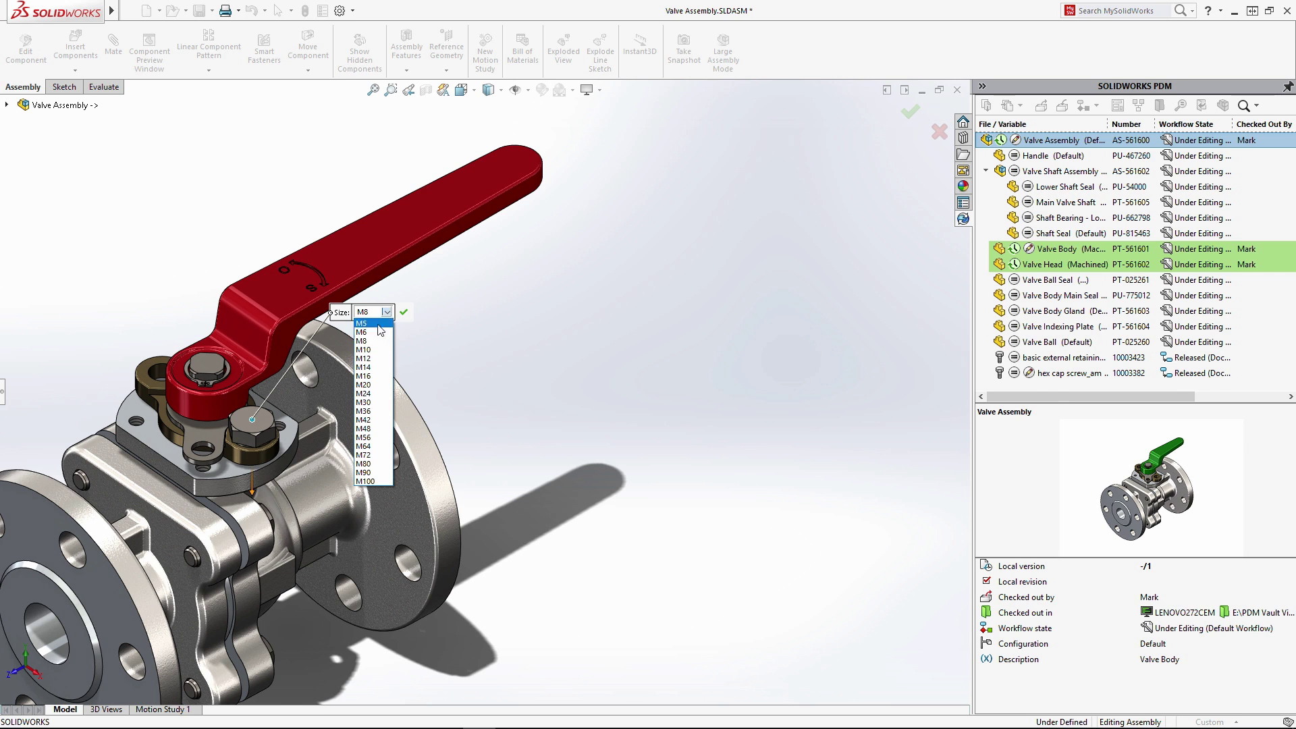
pyautogui.click(378, 324)
pyautogui.click(403, 312)
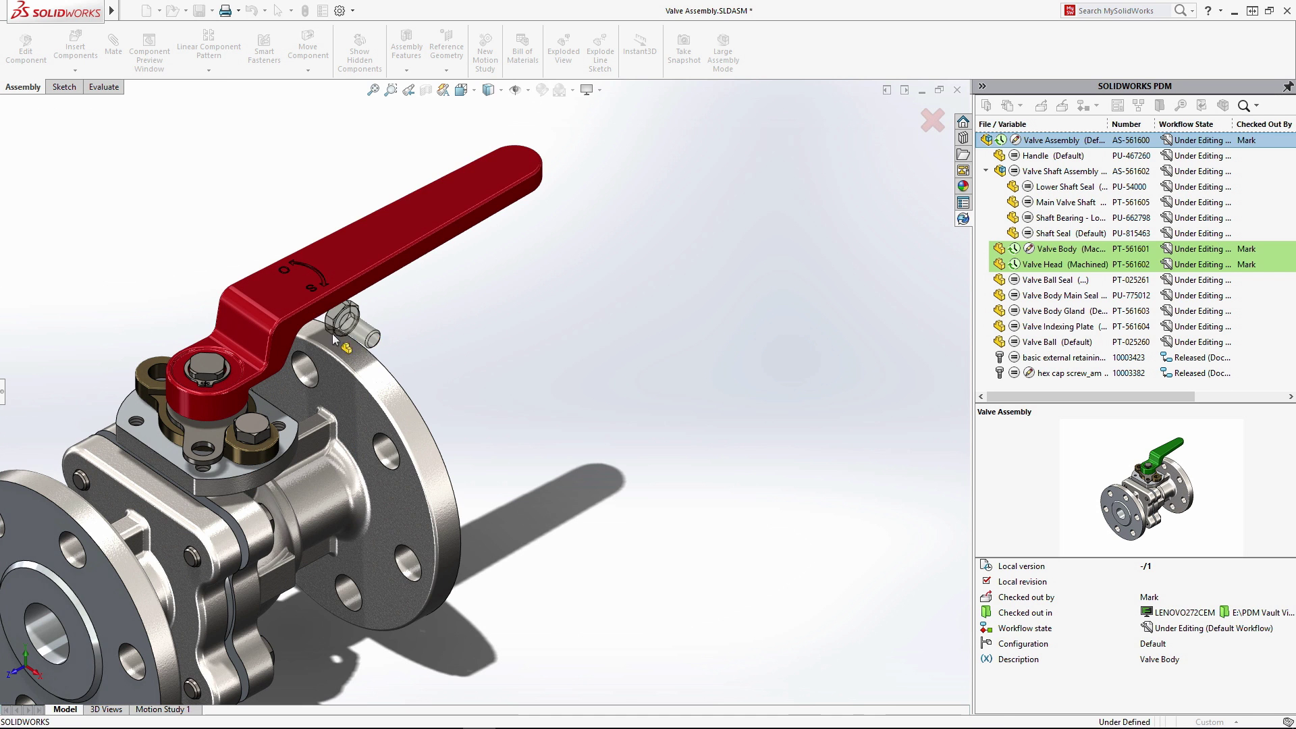
pyautogui.click(152, 378)
pyautogui.press('Escape')
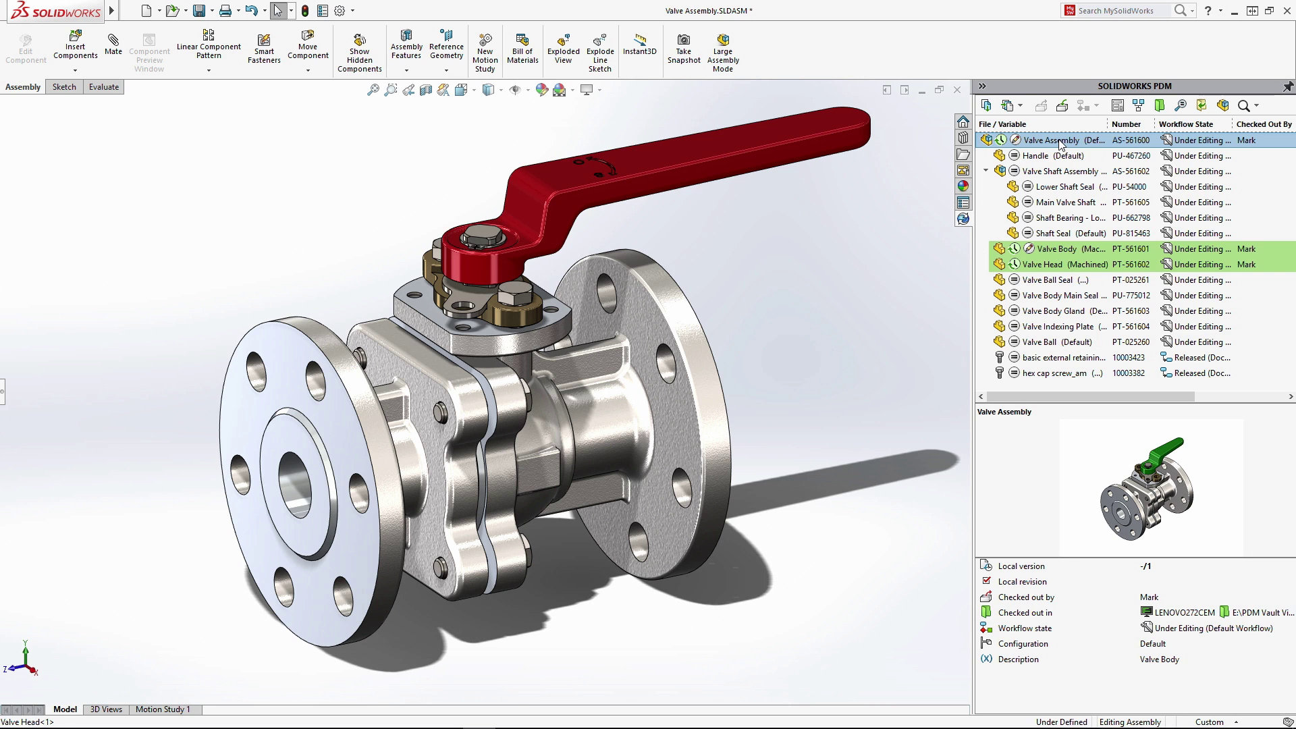
# - Show Valve Assembly's related files in the File Viewer and open the Valve Assembly drawing
pyautogui.click(1060, 143)
pyautogui.click(1140, 106)
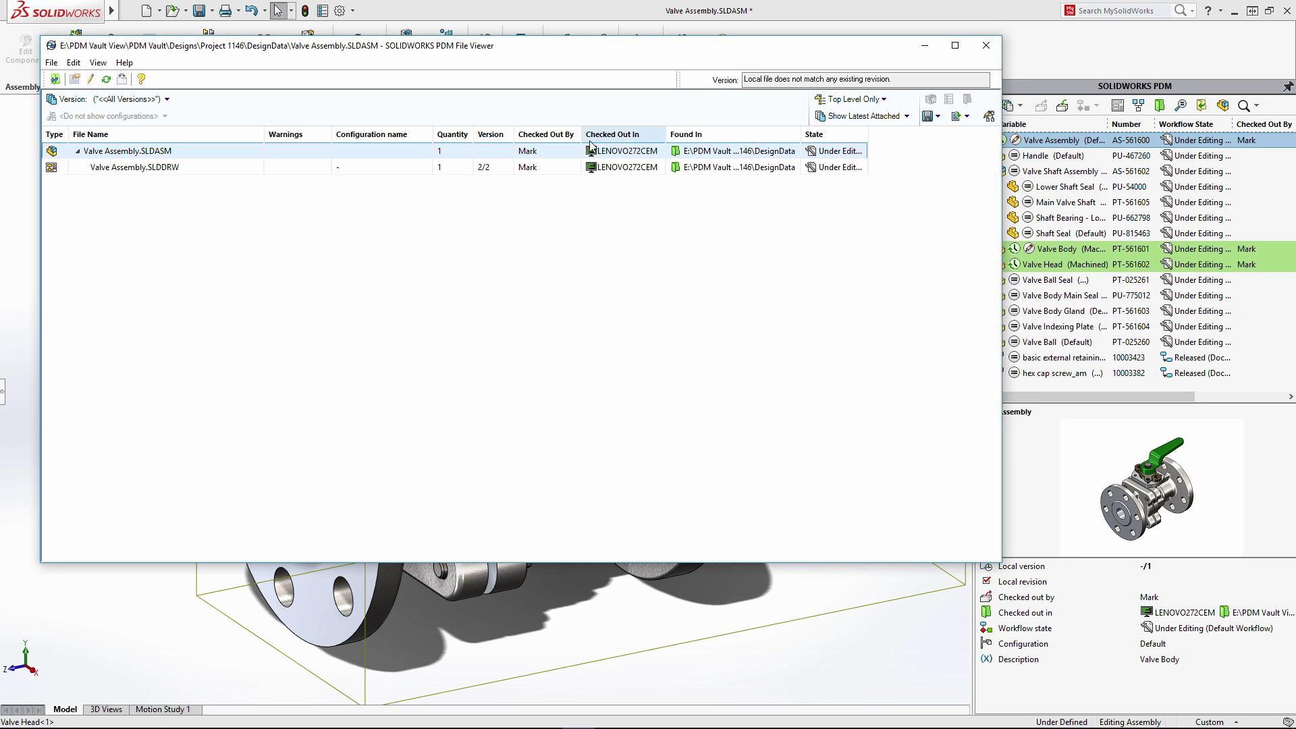
pyautogui.click(256, 167)
pyautogui.rightClick(245, 168)
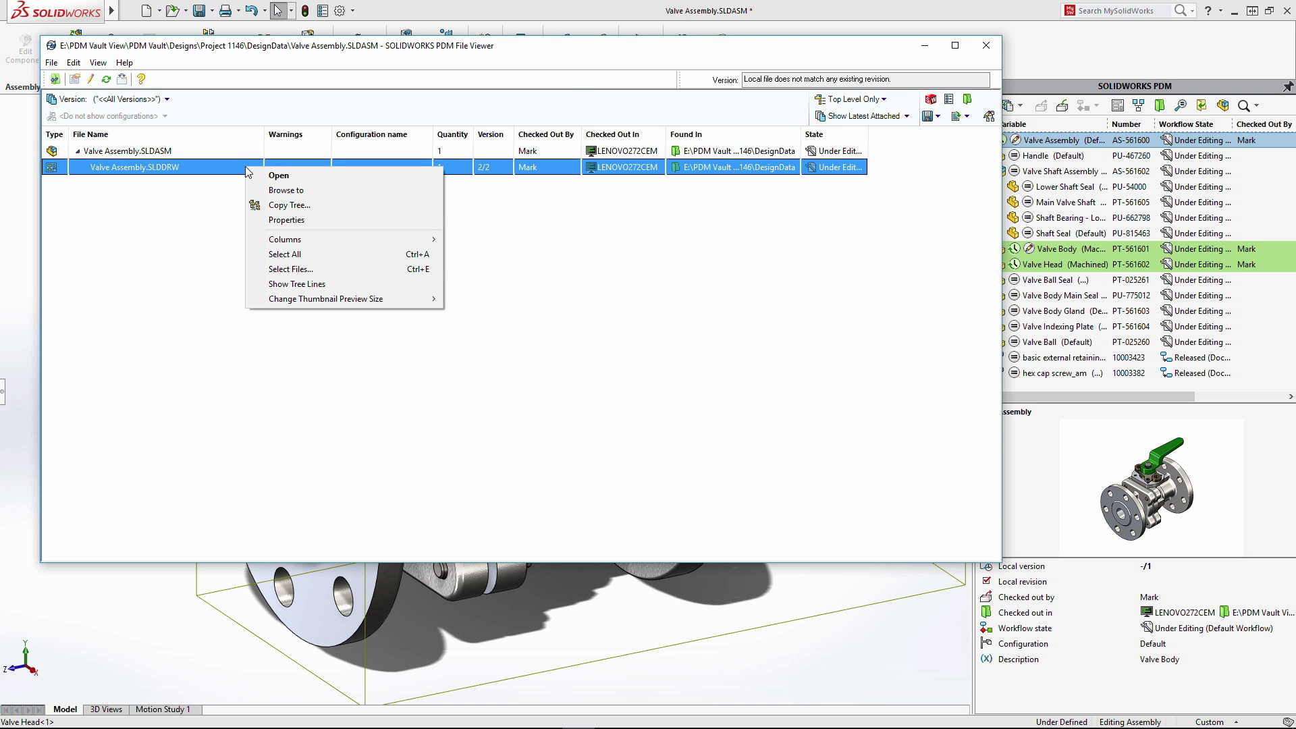
pyautogui.click(276, 175)
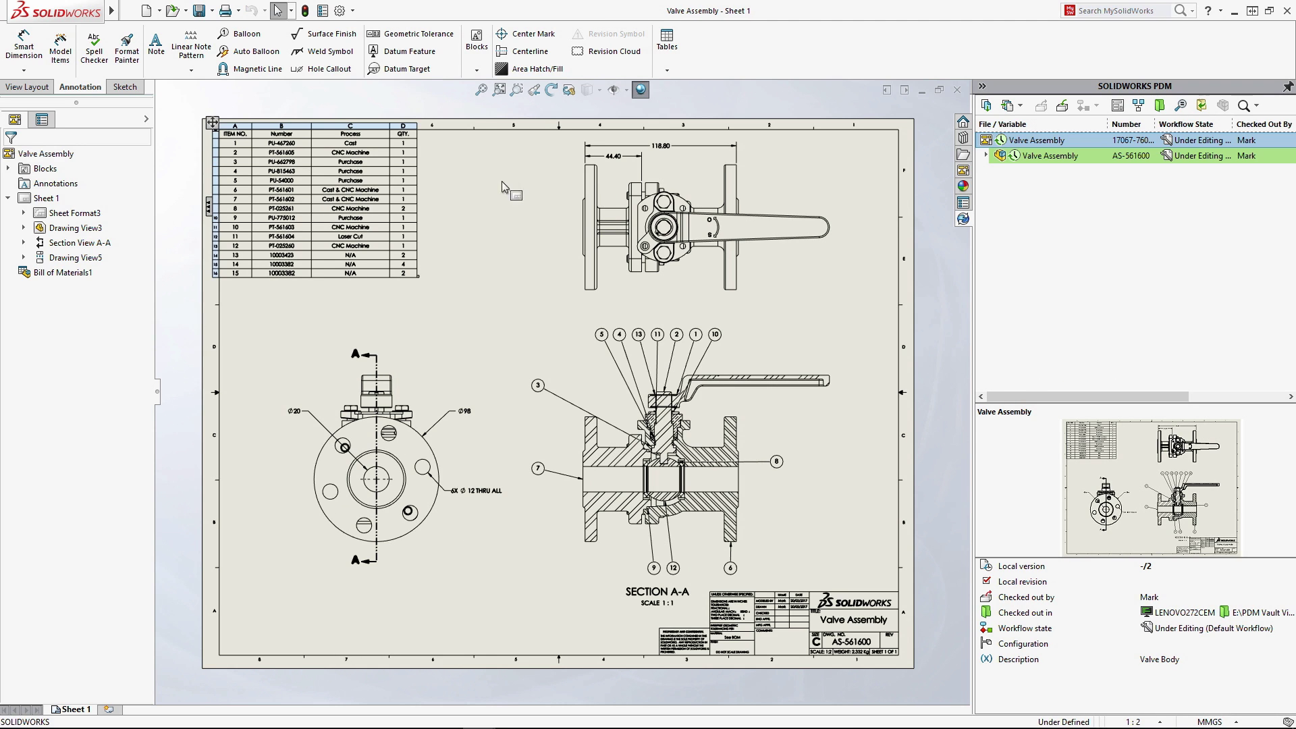
# - Check in the drawing and assembly, commenting the x6 flange holes, handle length and colour changes, and added cap screws
pyautogui.click(1061, 106)
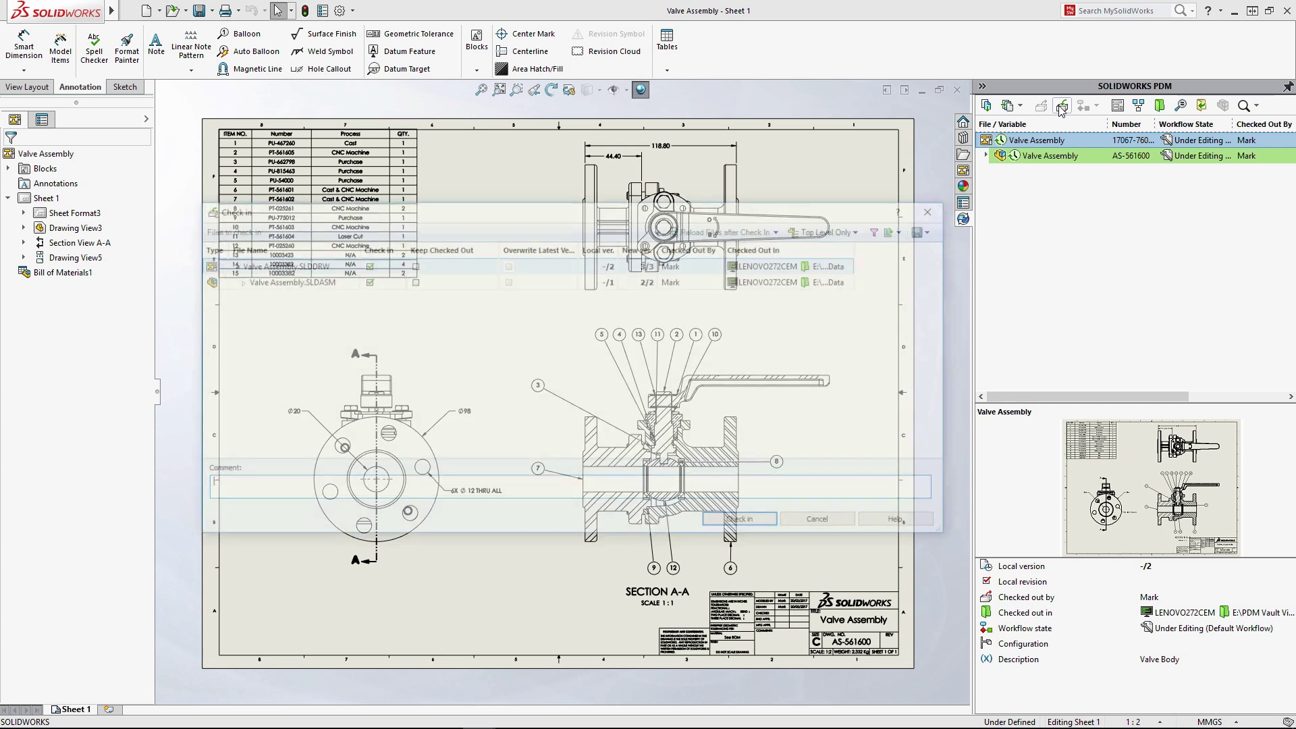
pyautogui.write('Flange hole count updated to x6. Handle length and colour changed and cap screws added to indexing plate.')
pyautogui.click(238, 286)
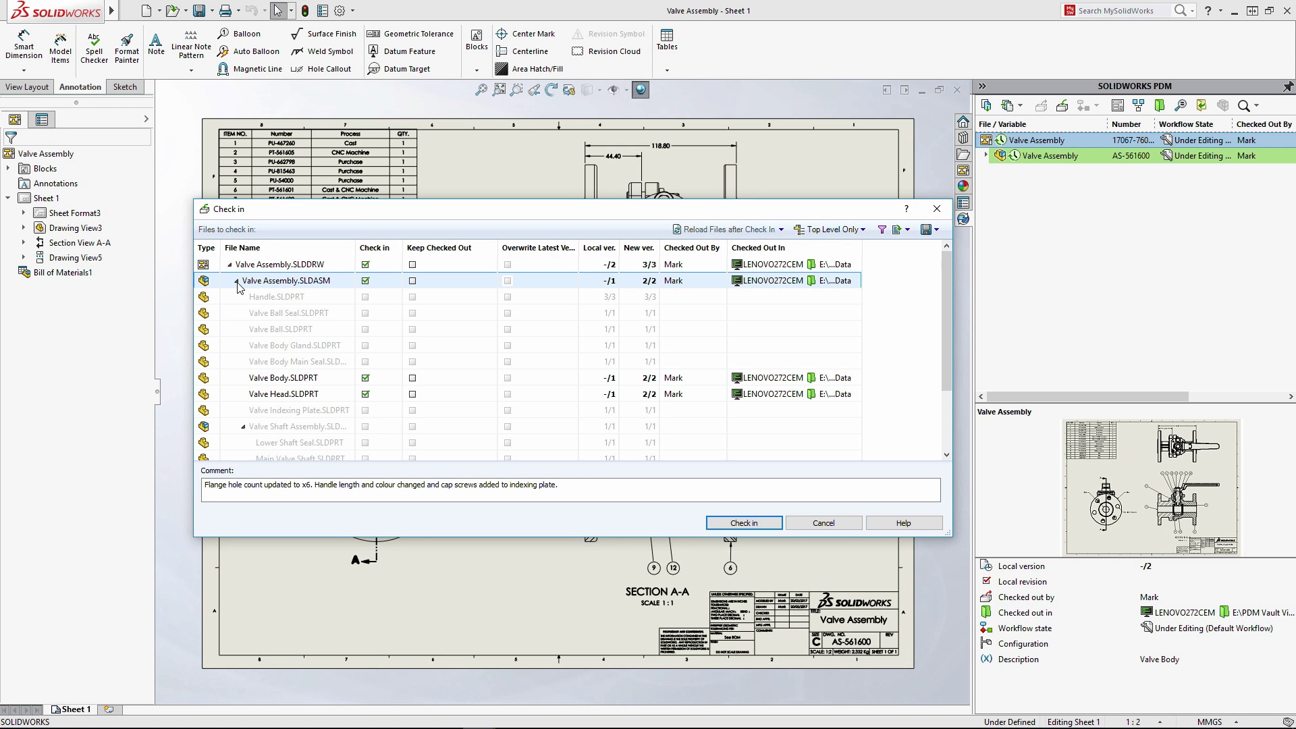
pyautogui.click(738, 523)
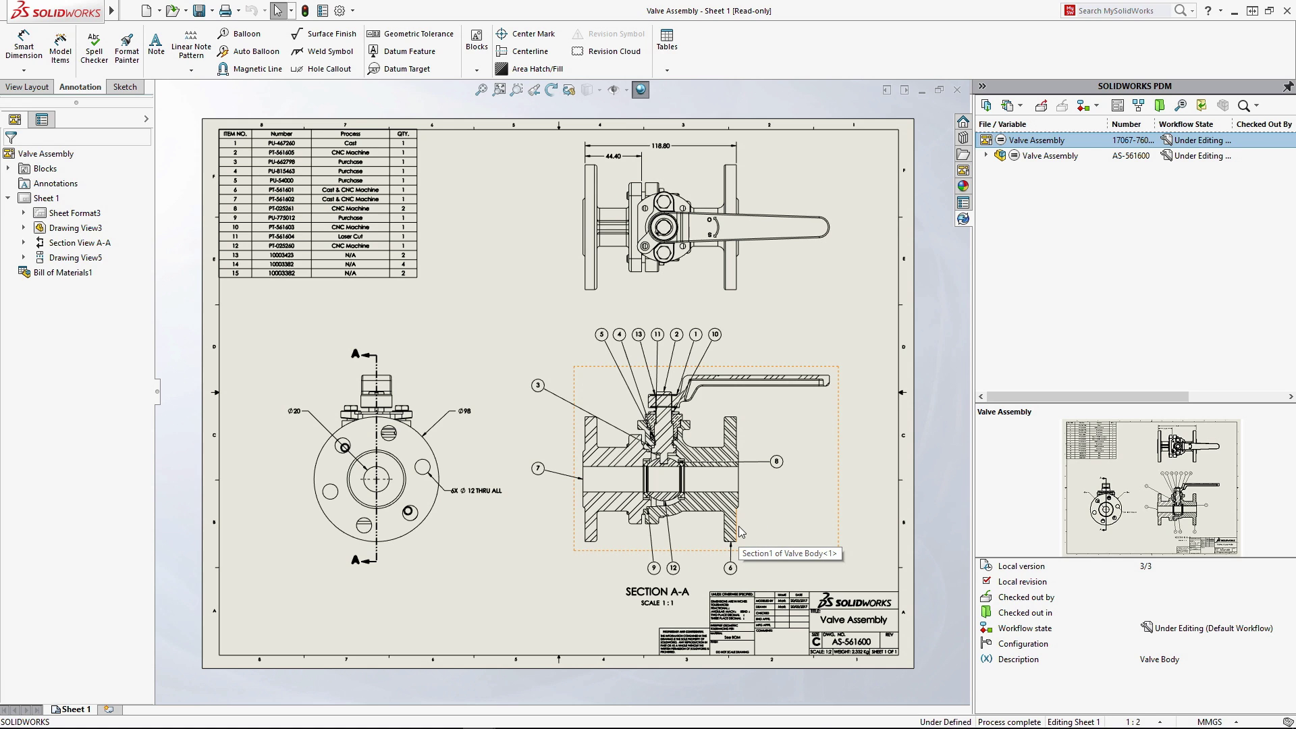
# - Change the drawing and assembly state to Submit for Approval and confirm
pyautogui.click(1098, 106)
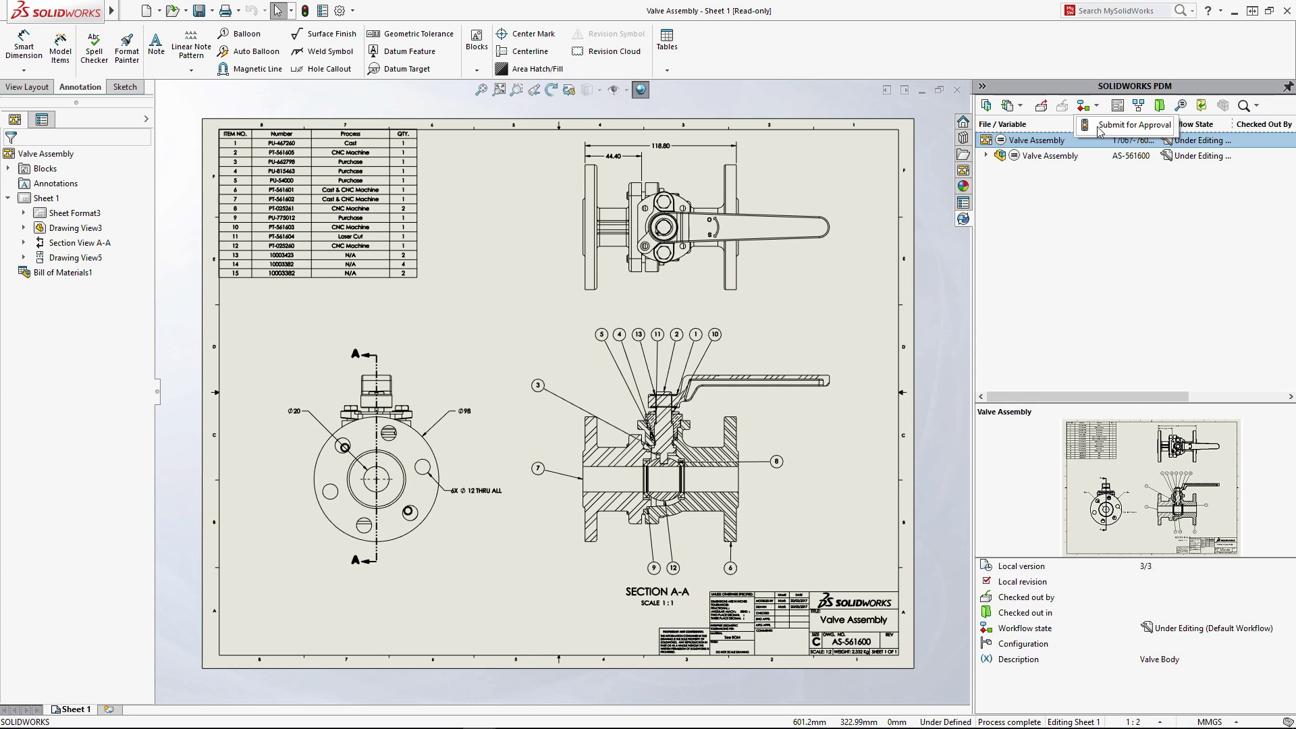
pyautogui.click(1100, 127)
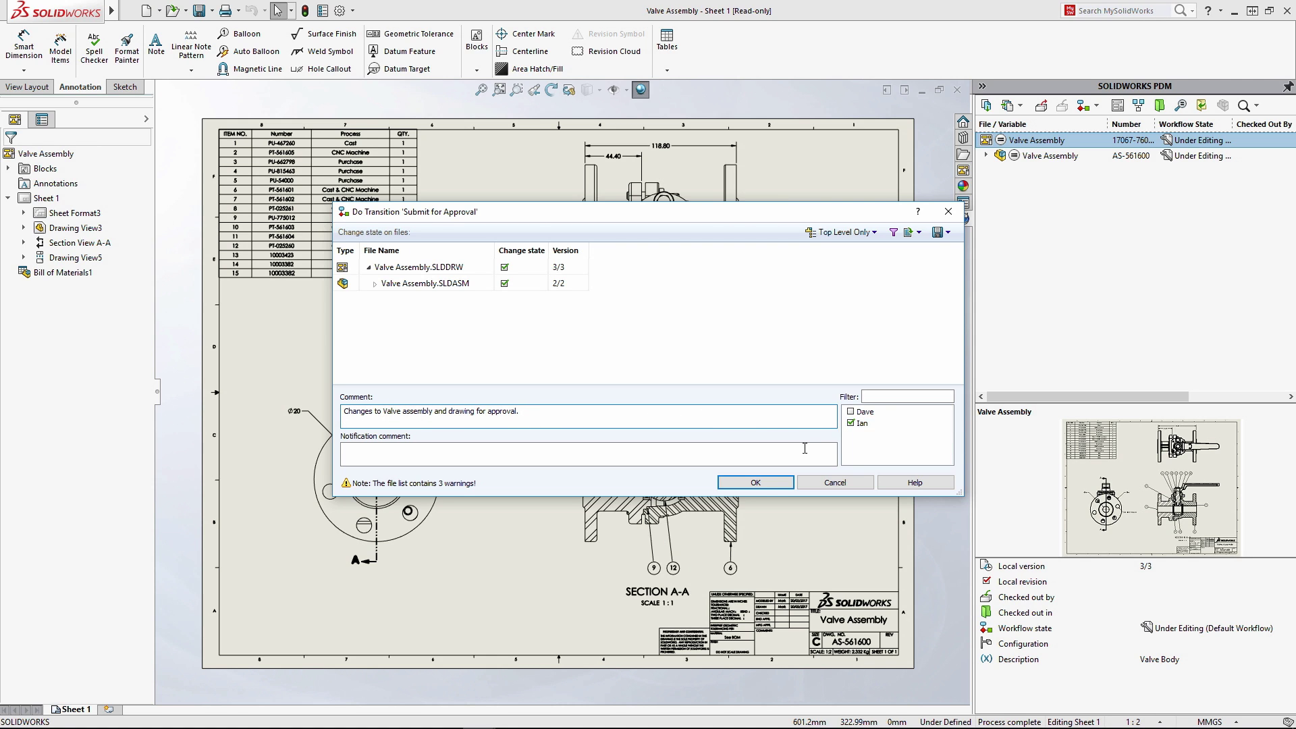
pyautogui.click(758, 483)
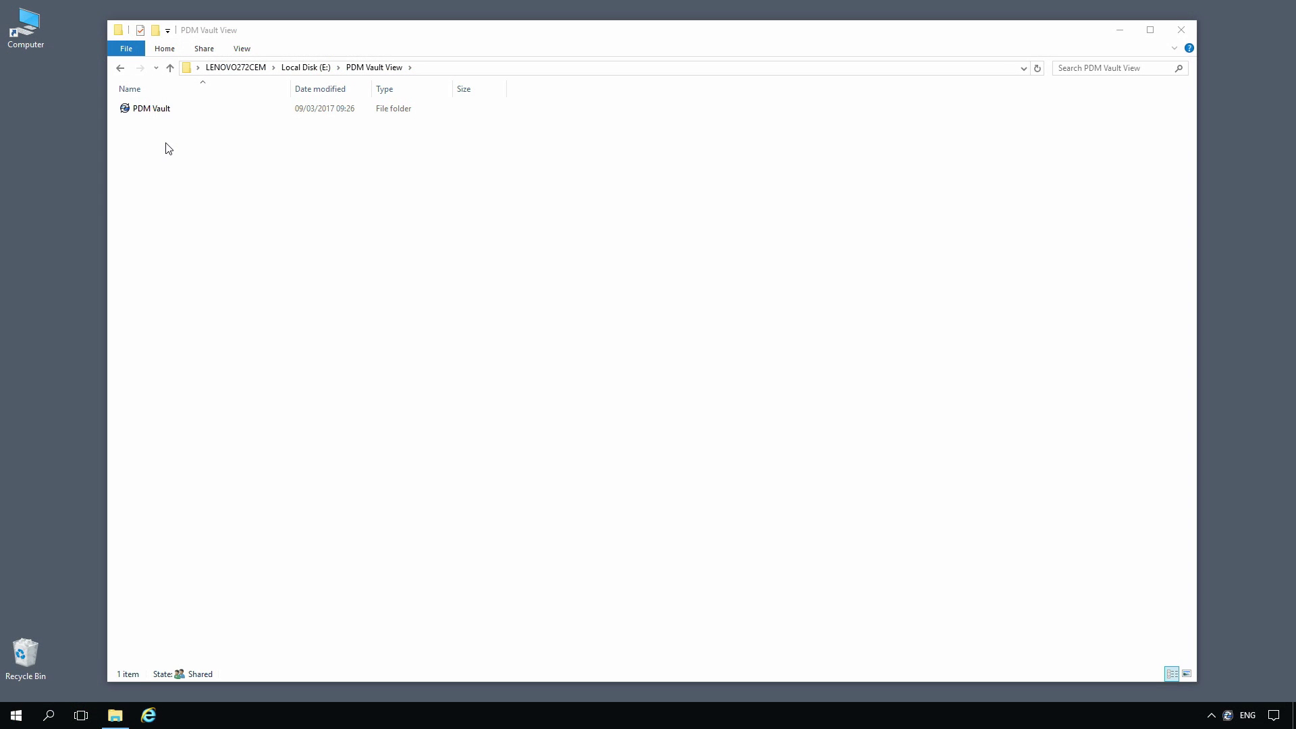
# - Open the PDM Vault folder in File Explorer and log in with the user's credentials
pyautogui.doubleClick(161, 112)
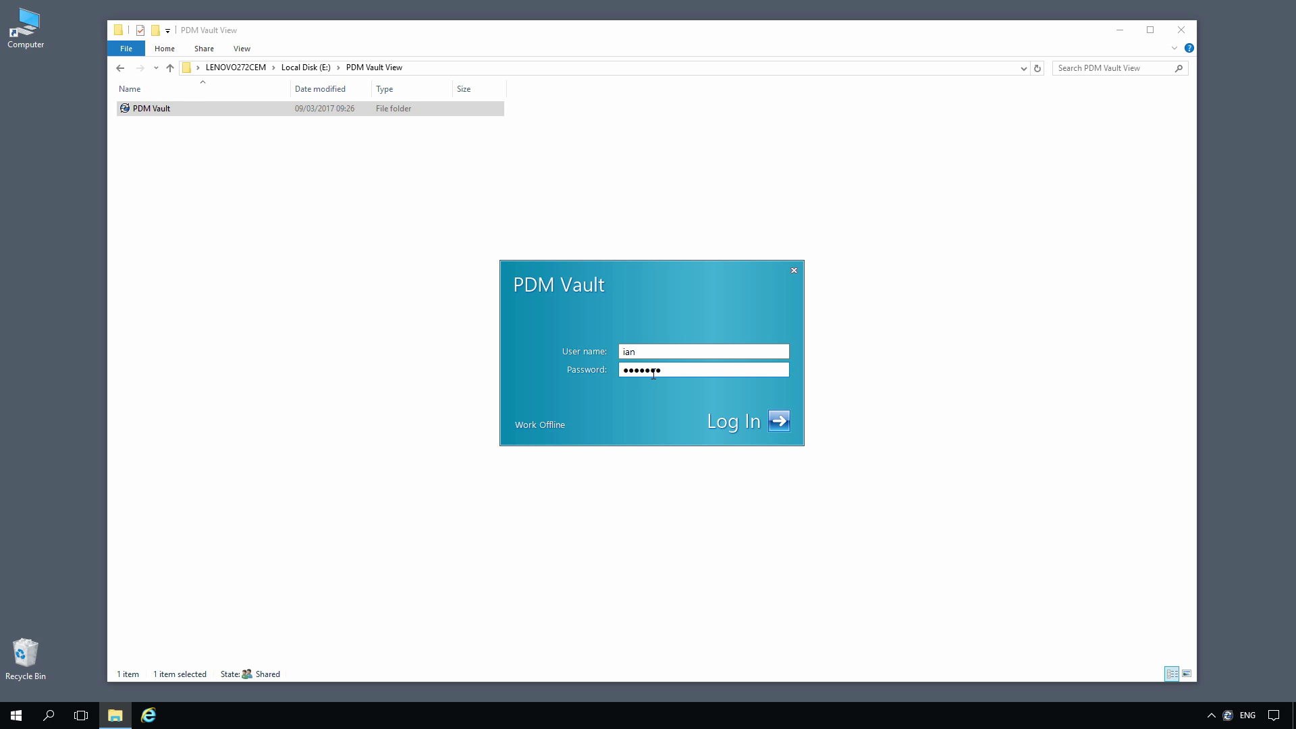
pyautogui.click(778, 421)
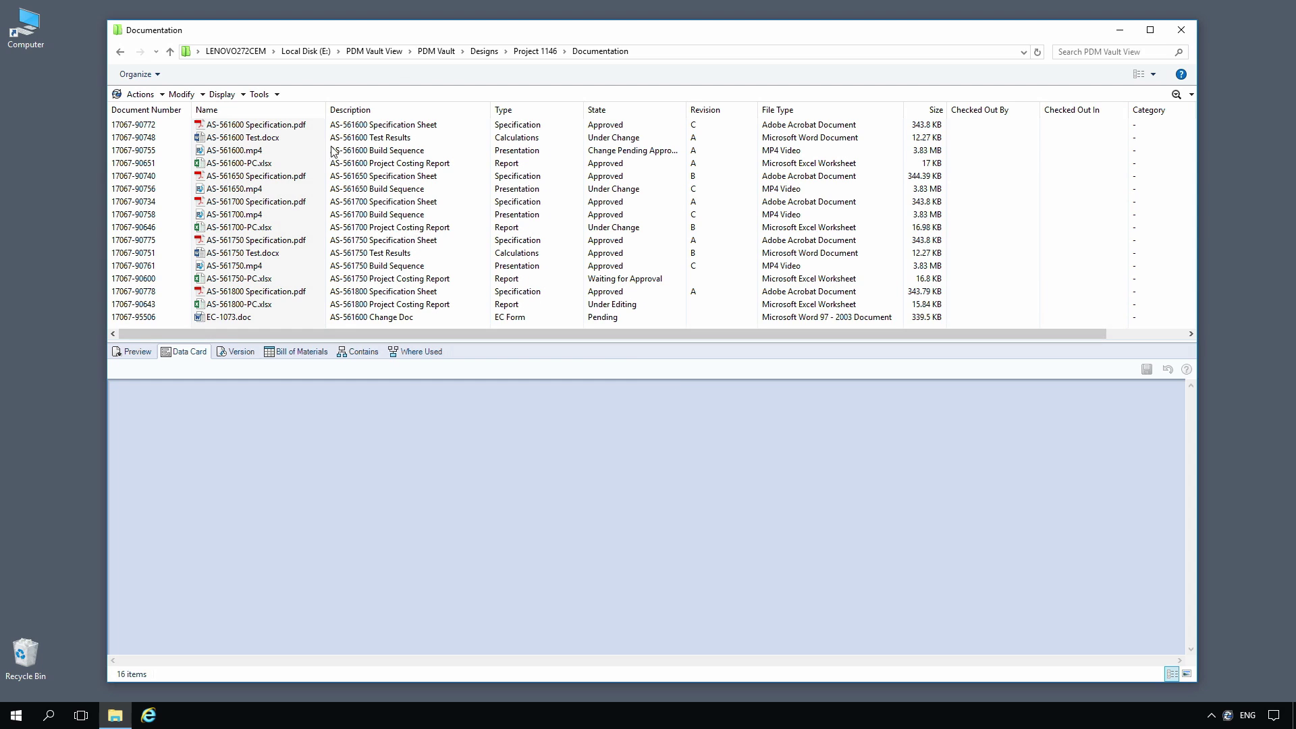
# - Preview AS-561600 Specification.pdf, AS-561750-PC.xlsx and EC-1073.doc in the Documentation folder
pyautogui.click(306, 128)
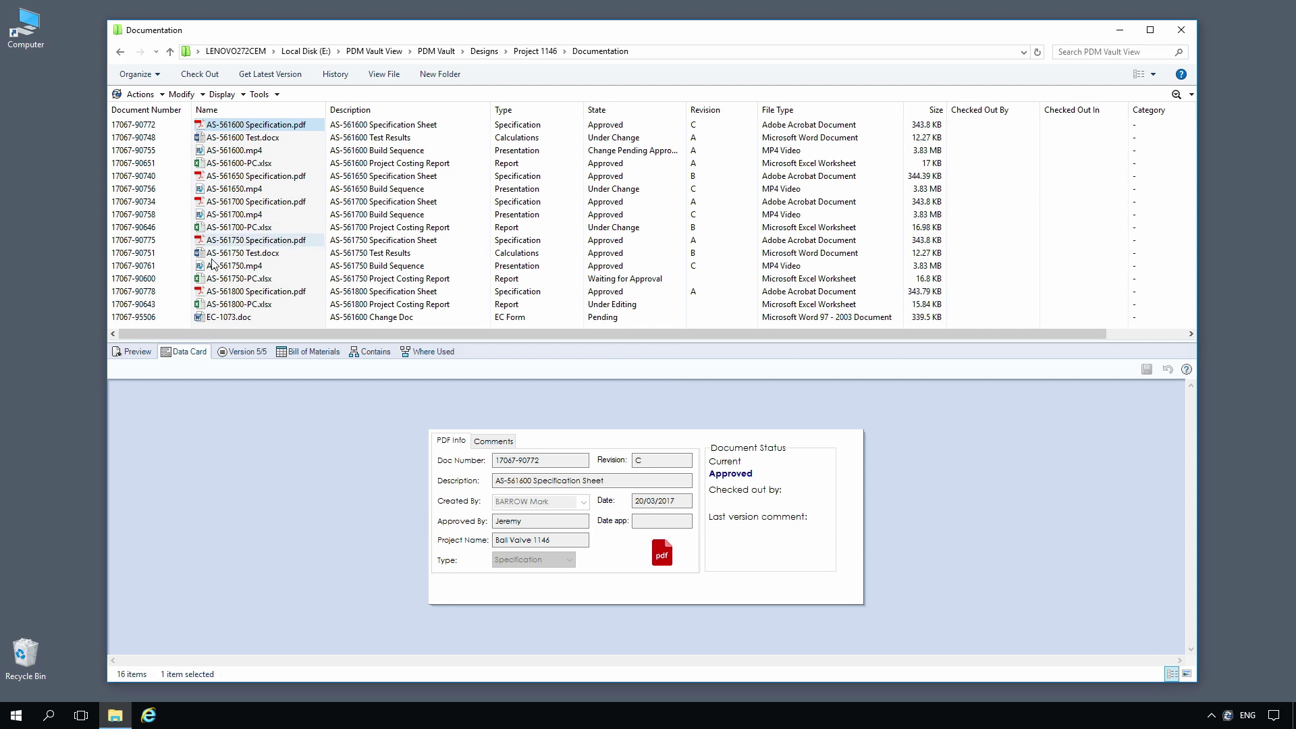
pyautogui.click(136, 352)
pyautogui.moveTo(786, 419); pyautogui.dragTo(800, 563)
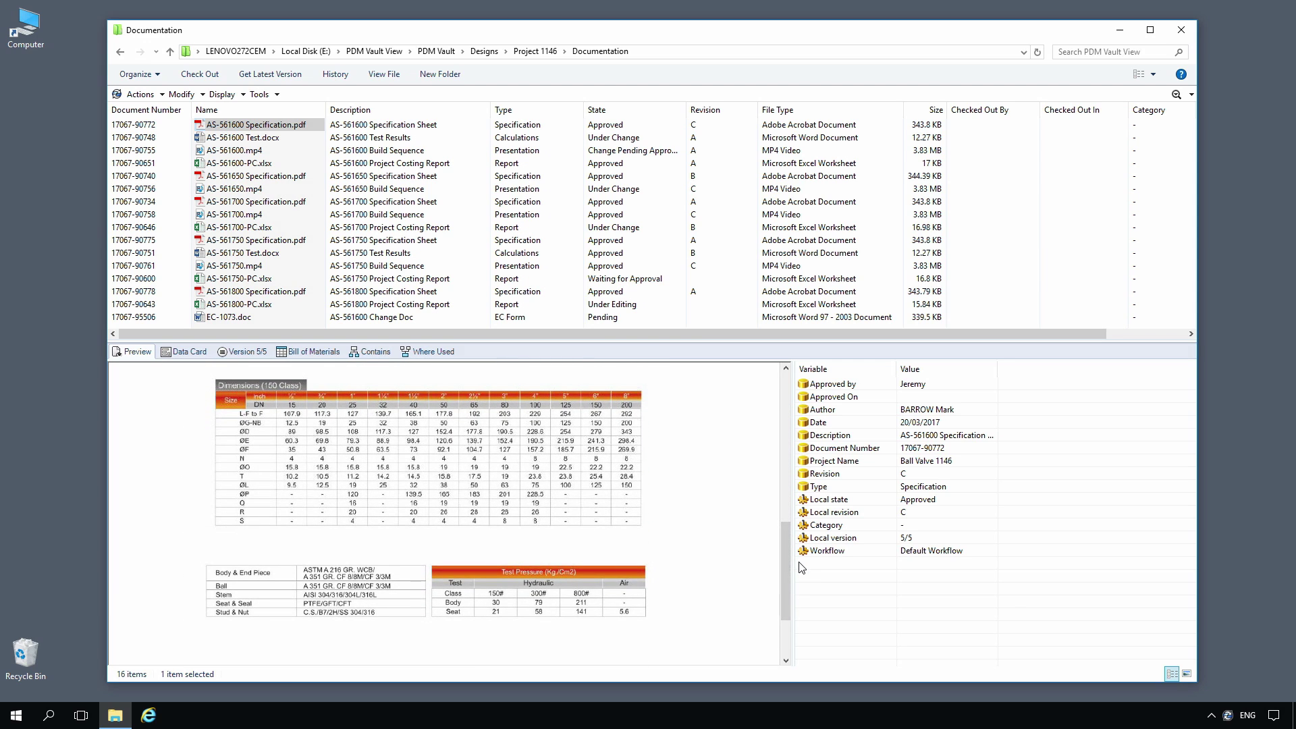
pyautogui.click(248, 279)
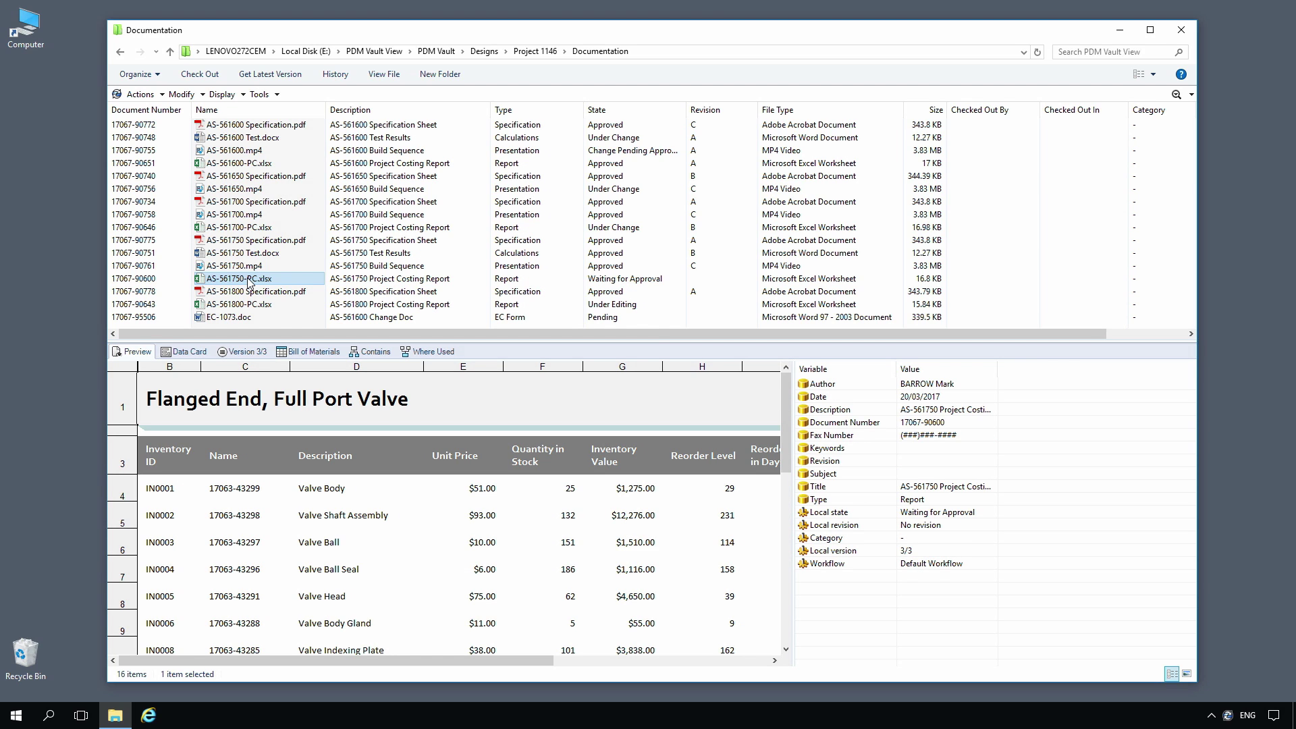
pyautogui.click(226, 318)
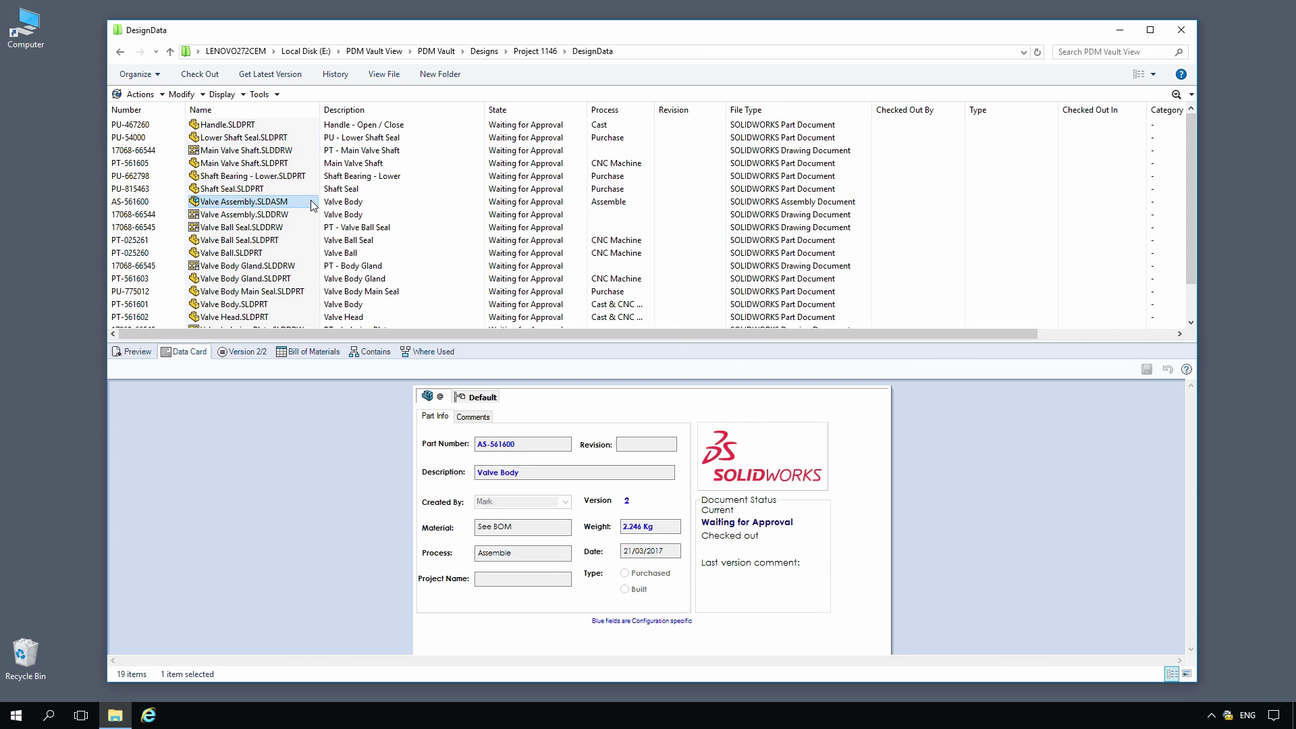
# - Show the Valve Assembly 3D preview, rotate it, and zoom to an area around the handle hub
pyautogui.click(137, 352)
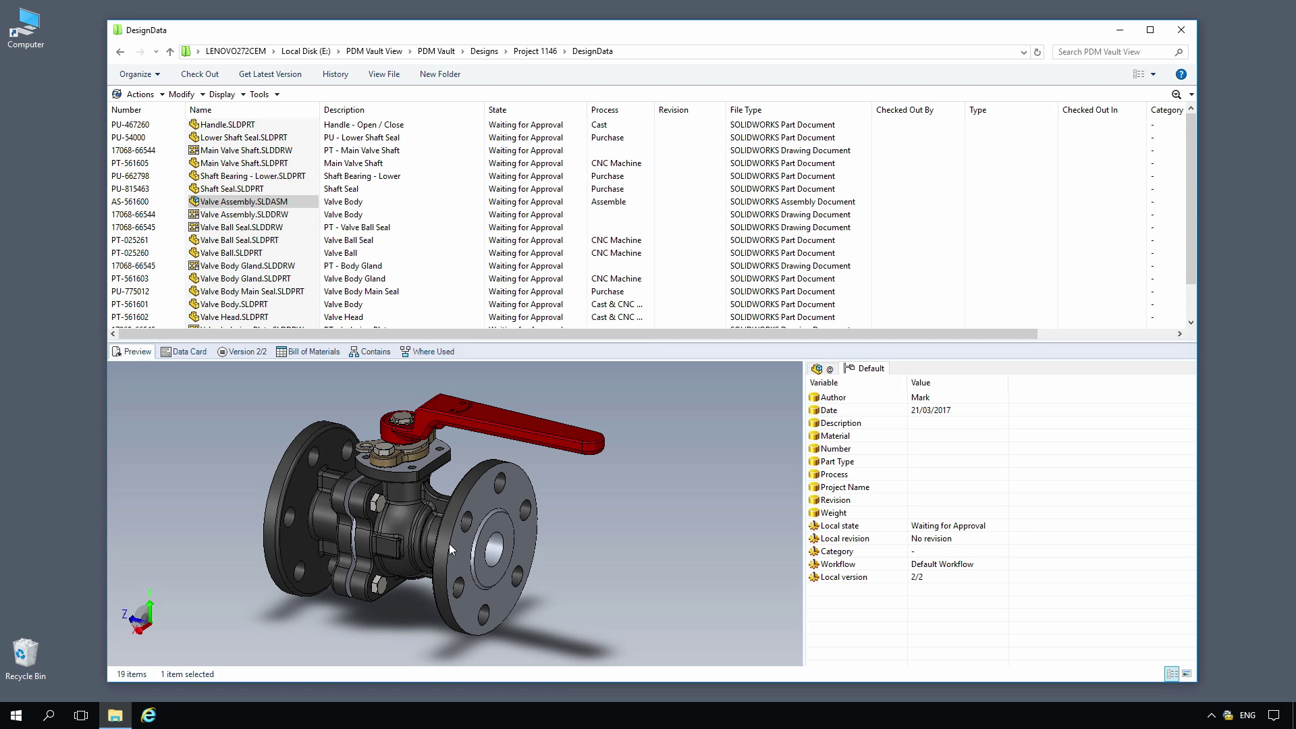
pyautogui.moveTo(529, 540)
pyautogui.mouseDown()
pyautogui.moveTo(556, 542)
pyautogui.moveTo(557, 581)
pyautogui.moveTo(507, 549)
pyautogui.mouseUp()
pyautogui.rightClick(376, 421)
pyautogui.moveTo(404, 457)
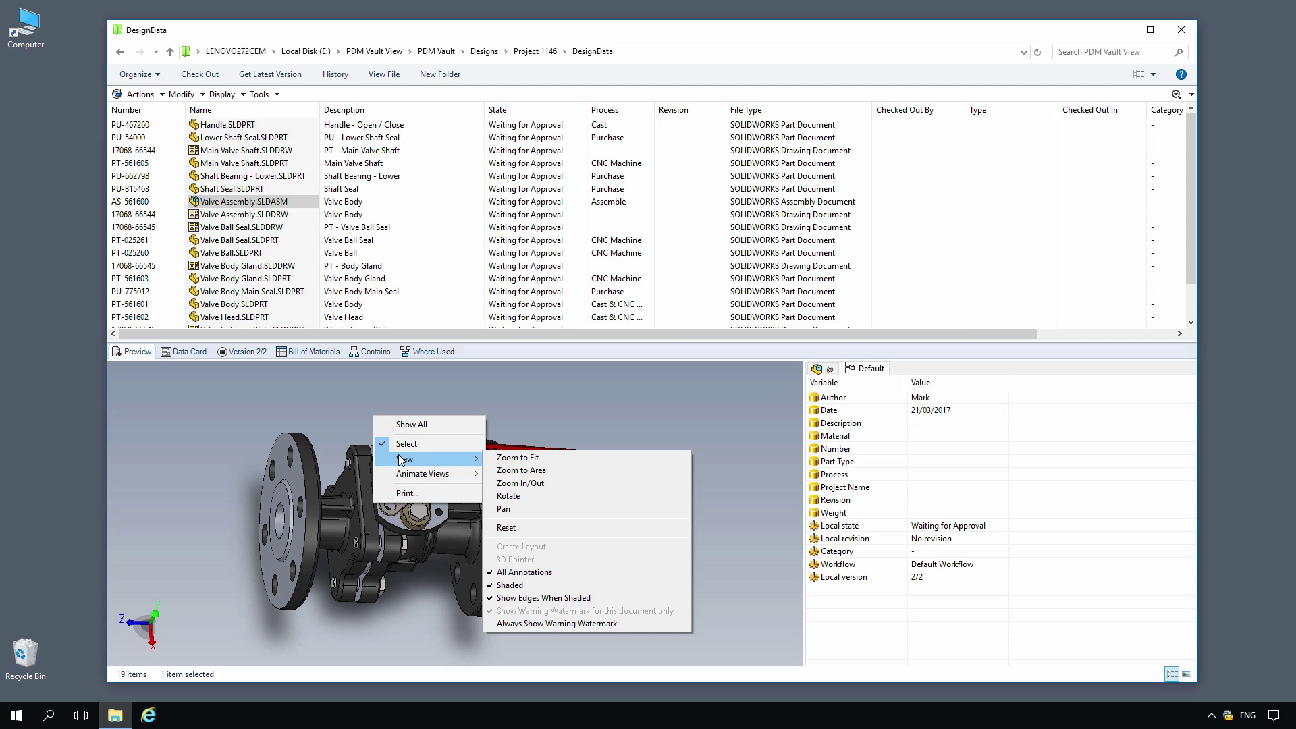
pyautogui.click(512, 467)
pyautogui.moveTo(466, 522); pyautogui.dragTo(494, 549)
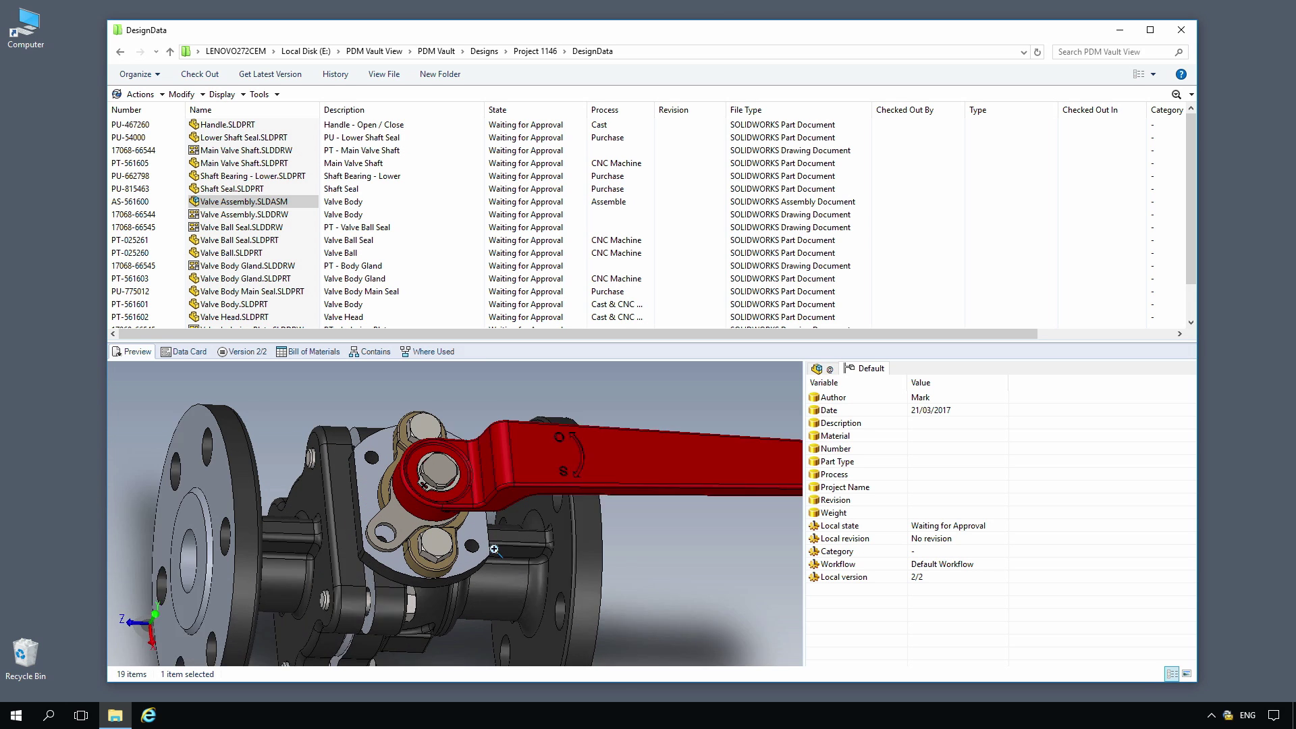
# - Transition Valve Assembly.SLDDRW to Passed Approval, entering an approval comment
pyautogui.rightClick(243, 214)
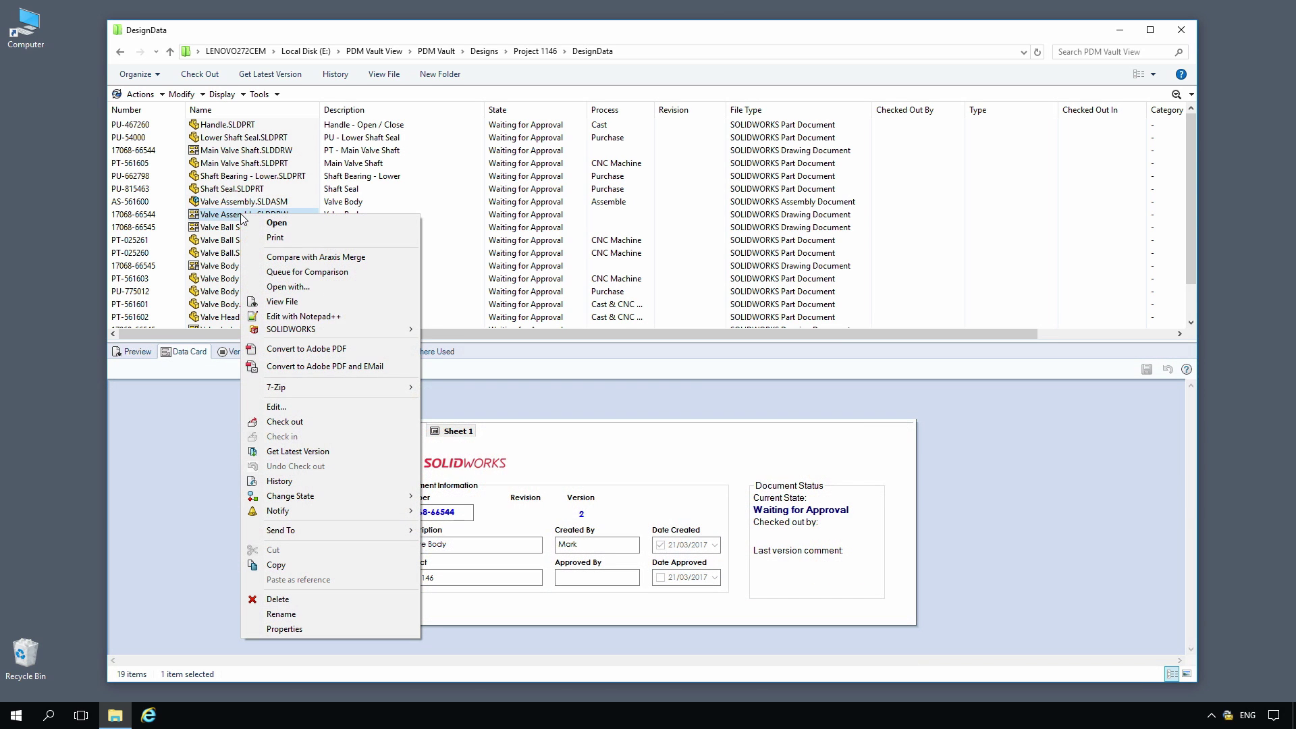
pyautogui.moveTo(314, 497)
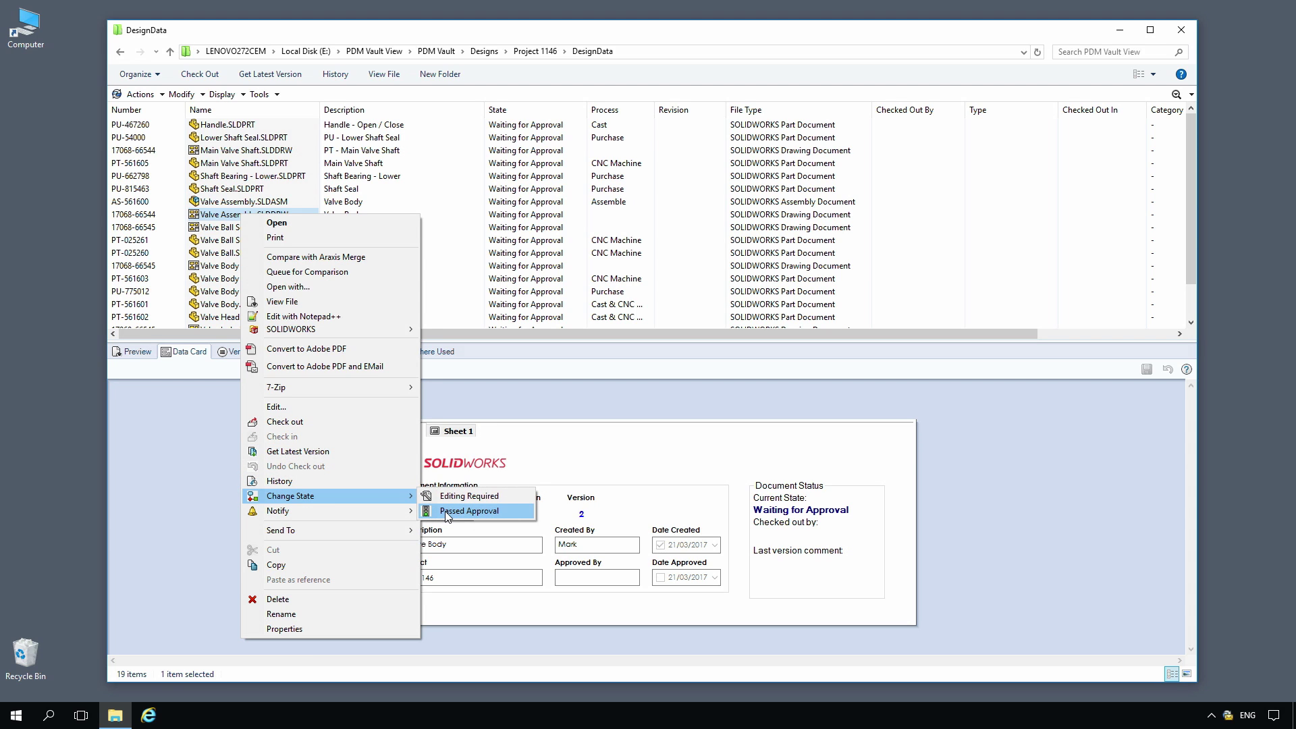
pyautogui.click(469, 511)
pyautogui.write('Approved.')
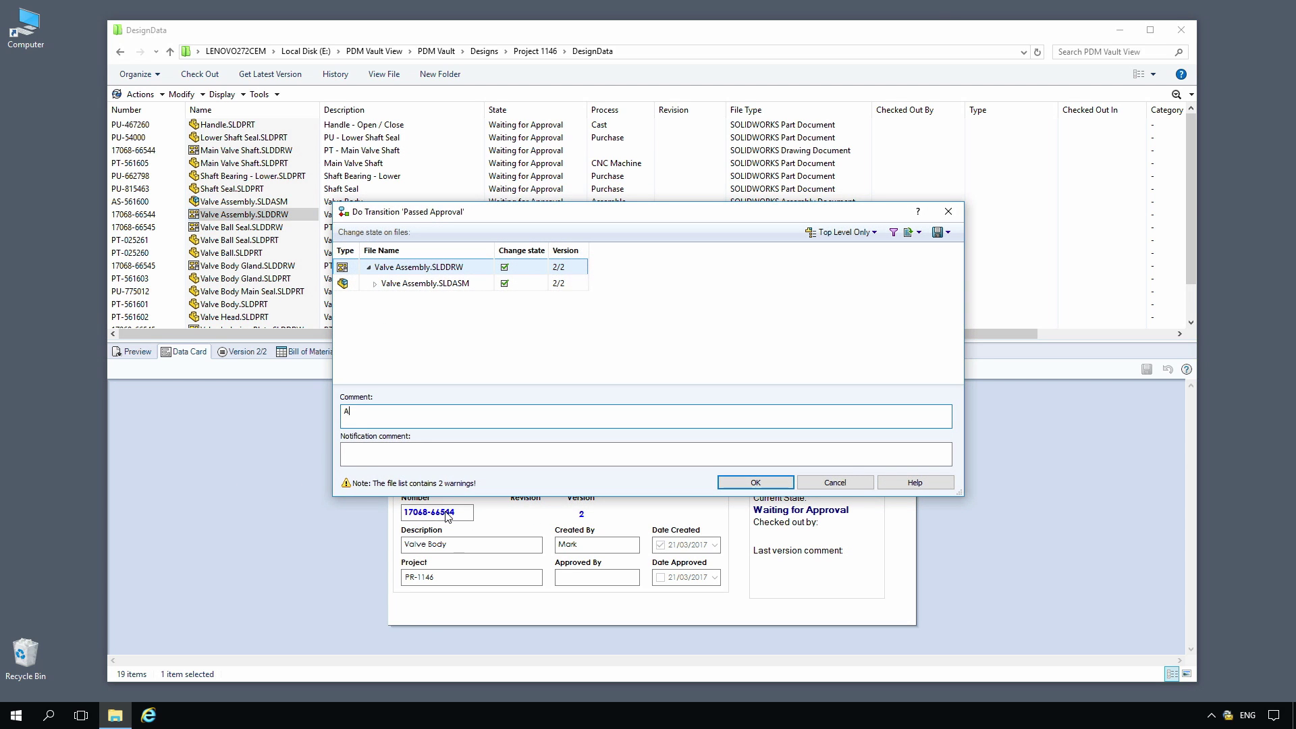
pyautogui.click(755, 482)
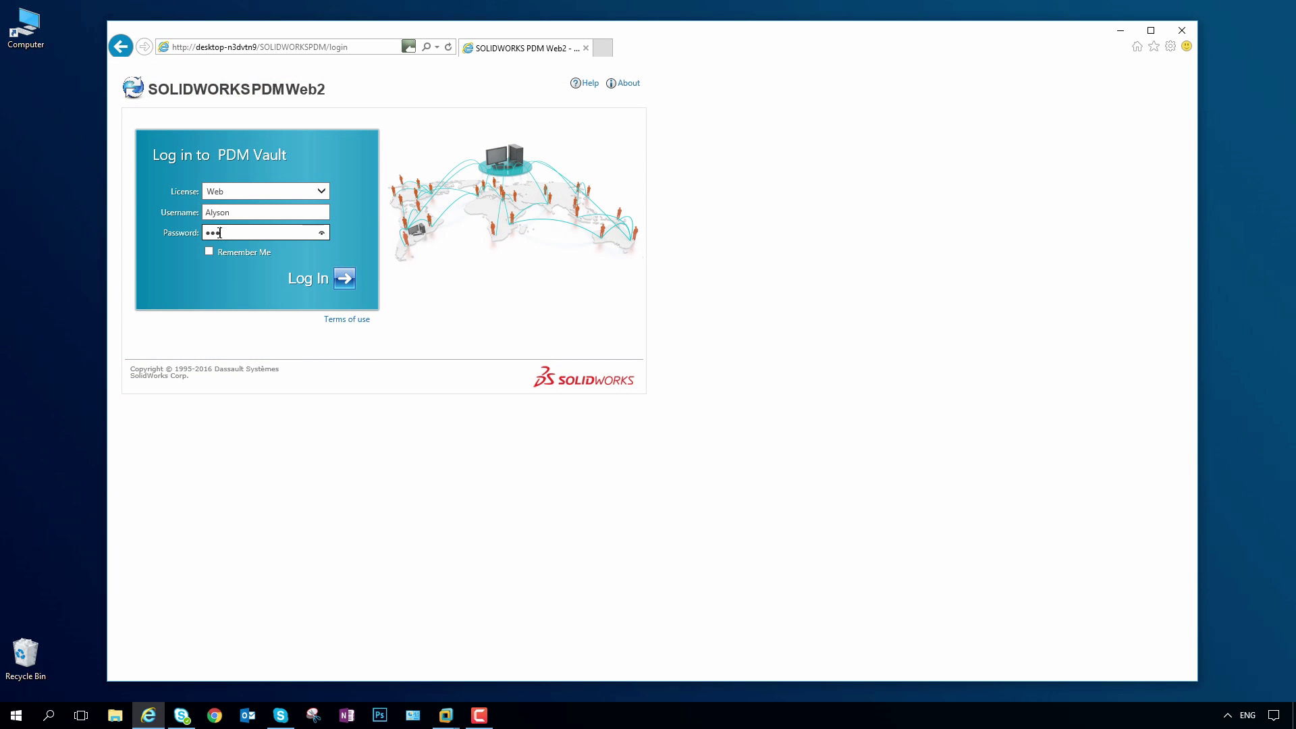
# - Log in to PDM Web2, orbit Handle.SLDPRT in the interactive 3D viewer, then return to DesignData
pyautogui.click(343, 282)
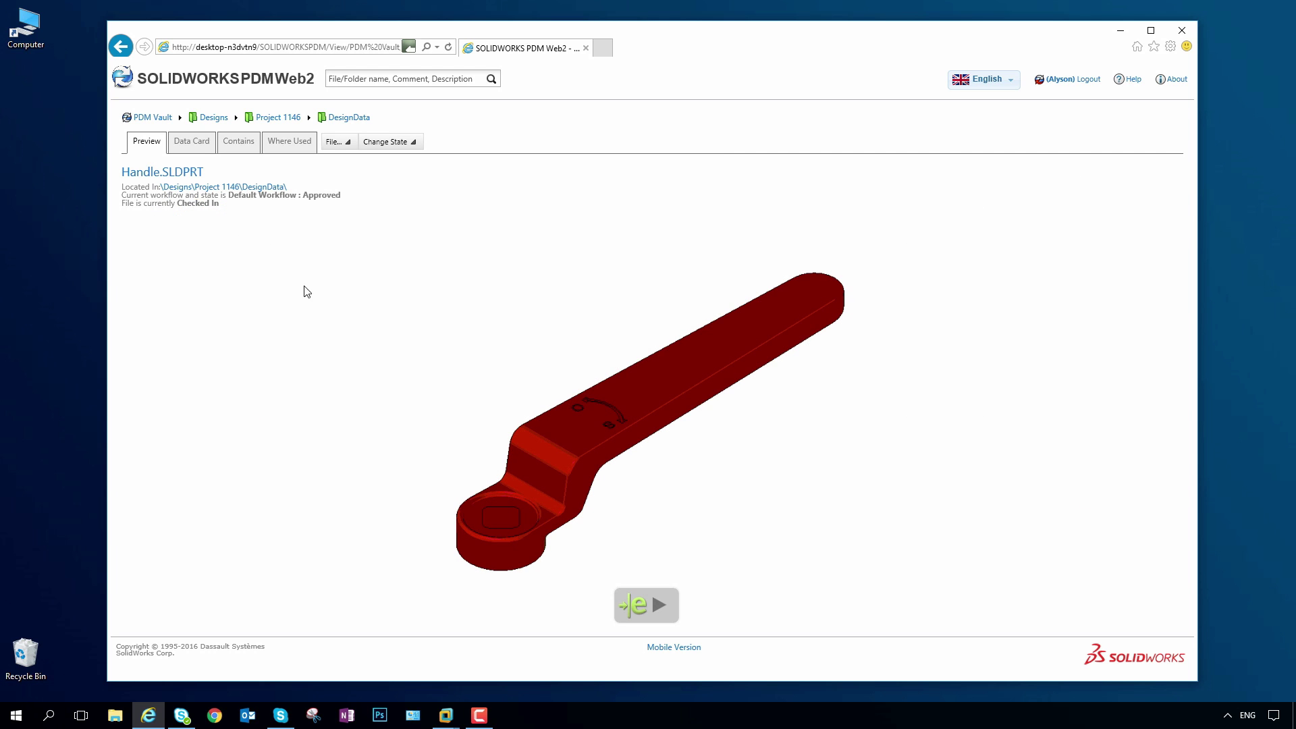
pyautogui.click(640, 605)
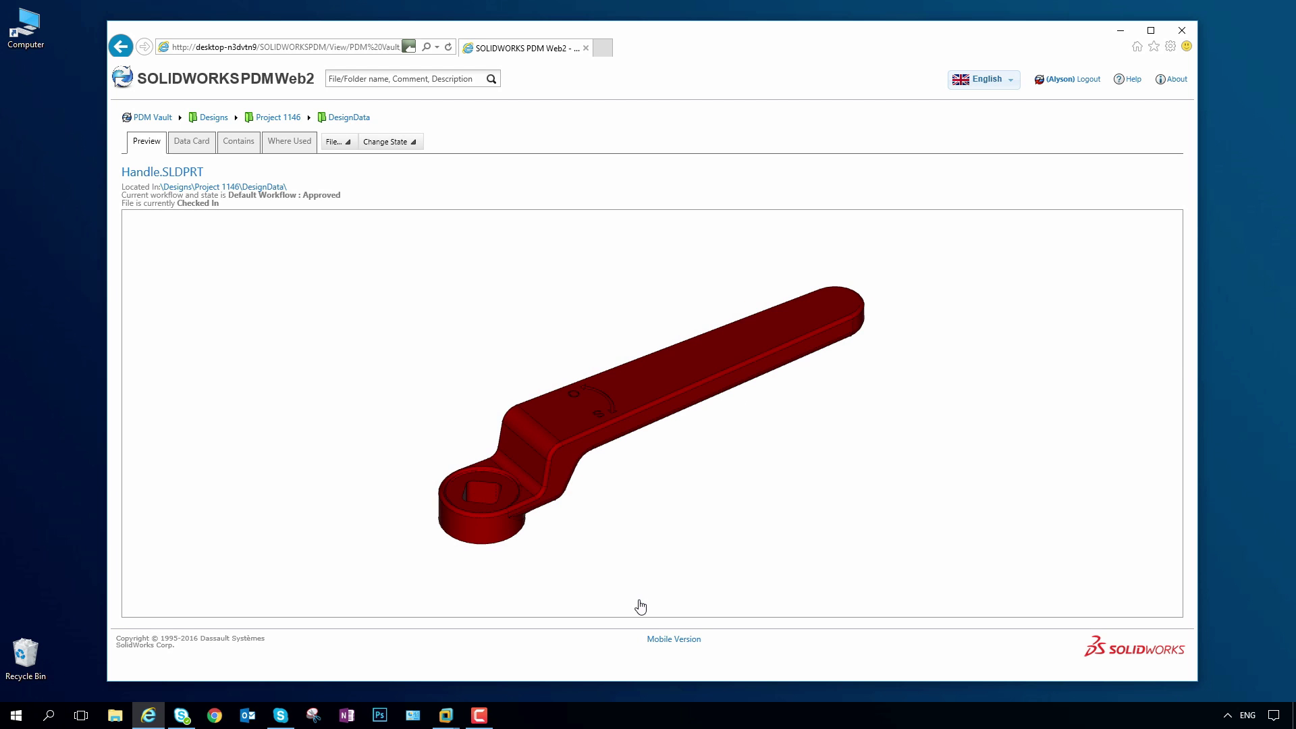
pyautogui.moveTo(616, 504); pyautogui.dragTo(290, 407)
pyautogui.hotkey('alt', 'Left')
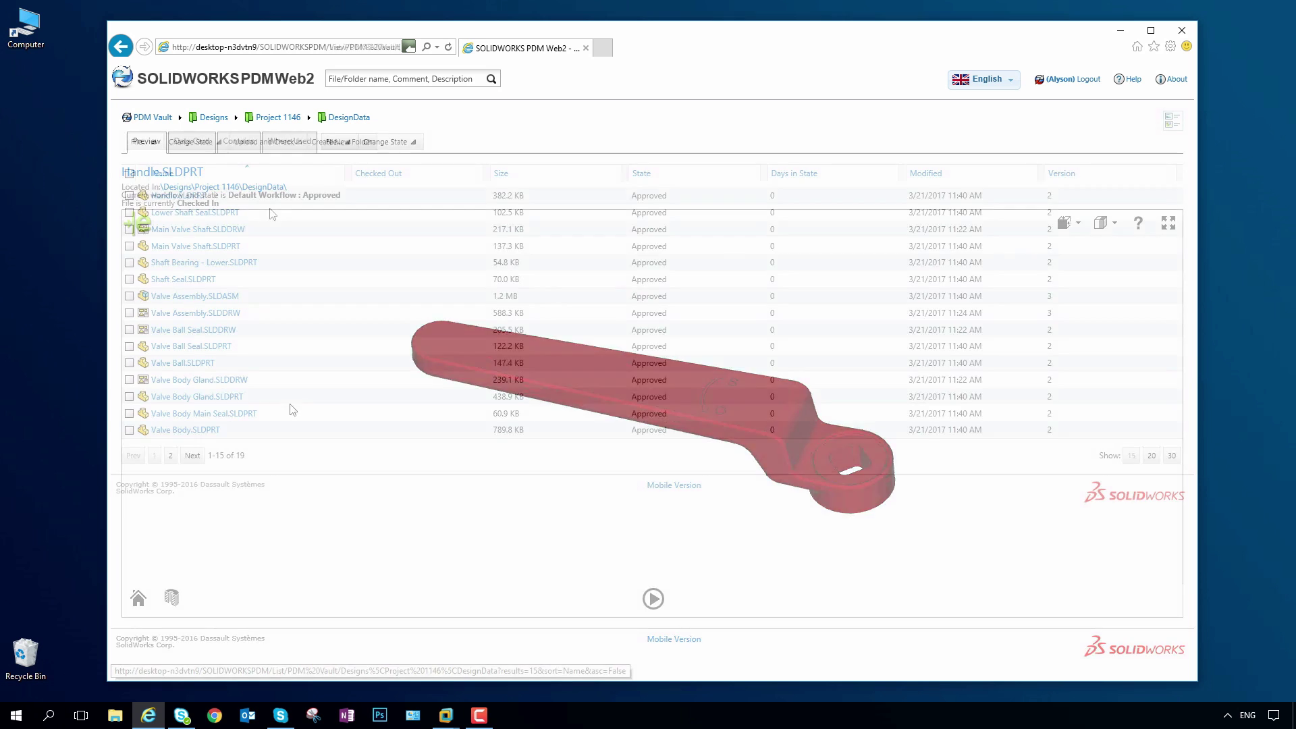
# - Load Valve Assembly.SLDDRW in the interactive viewer, zoom in and pan to the full BOM table
pyautogui.click(209, 315)
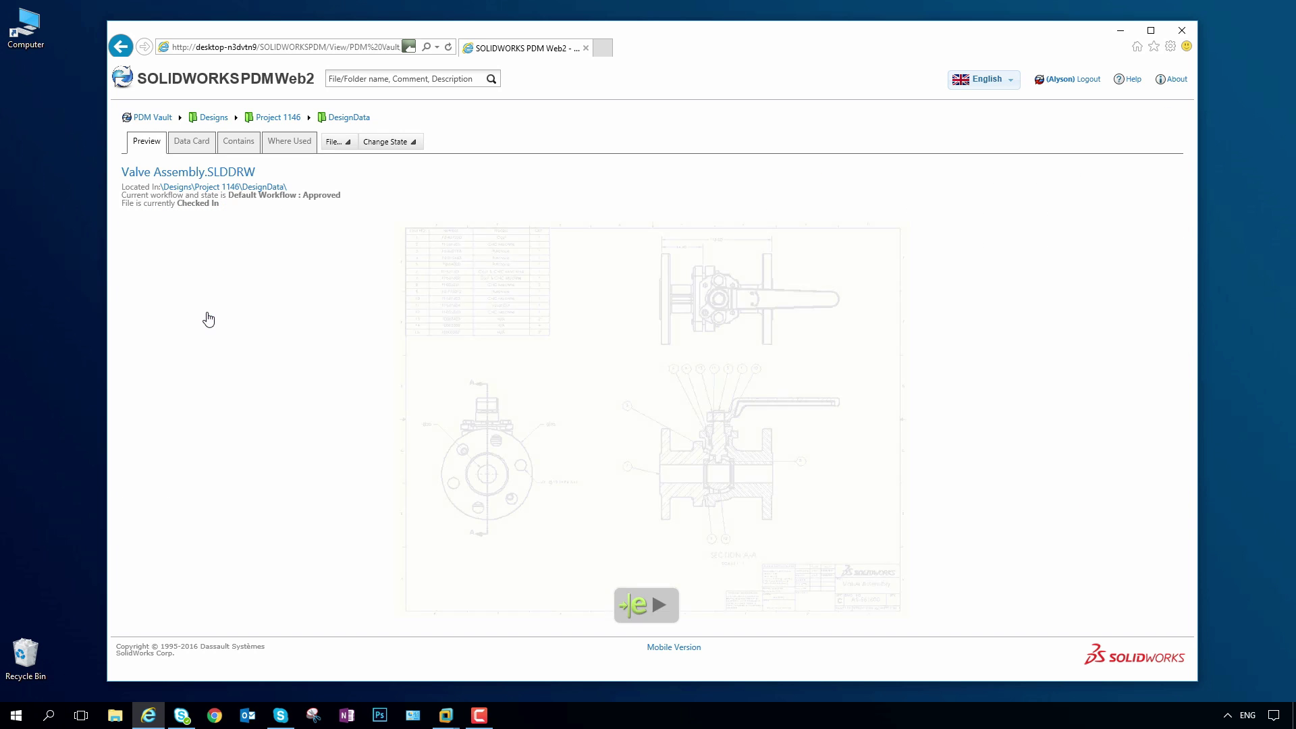
pyautogui.click(631, 604)
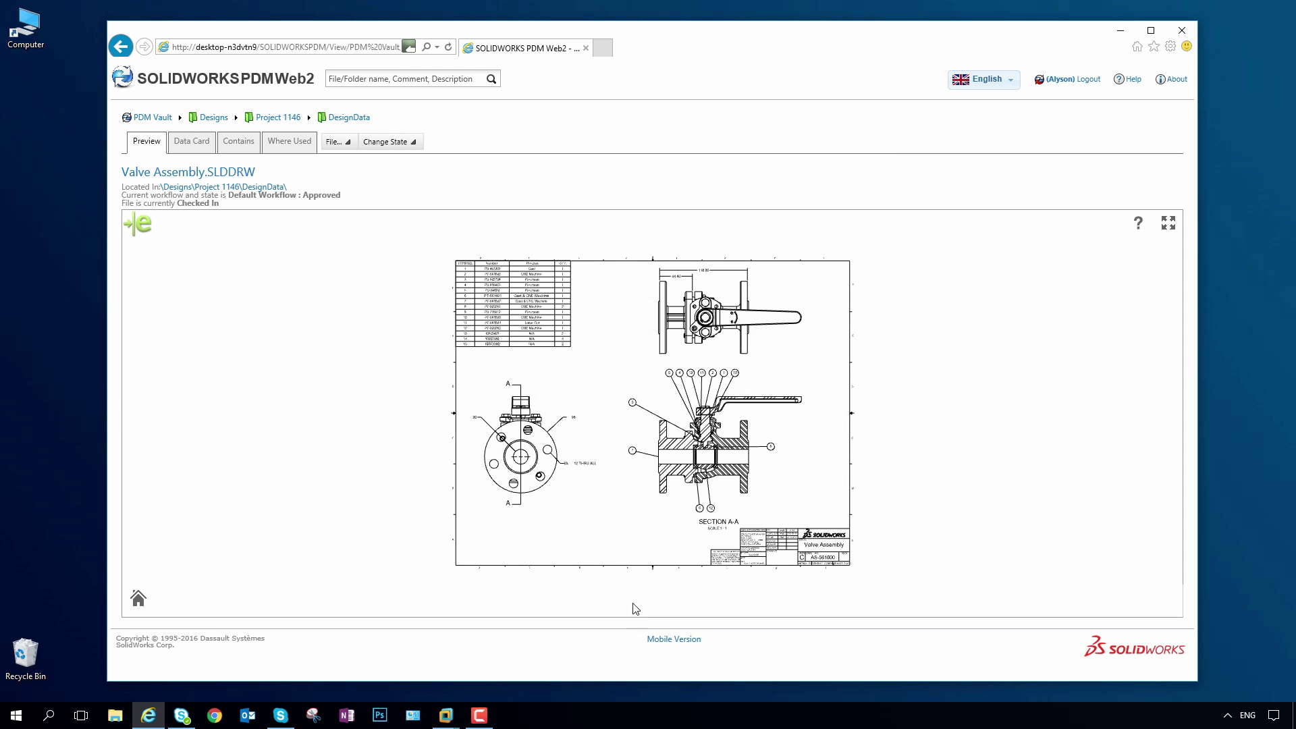
pyautogui.scroll(5, 542, 307)
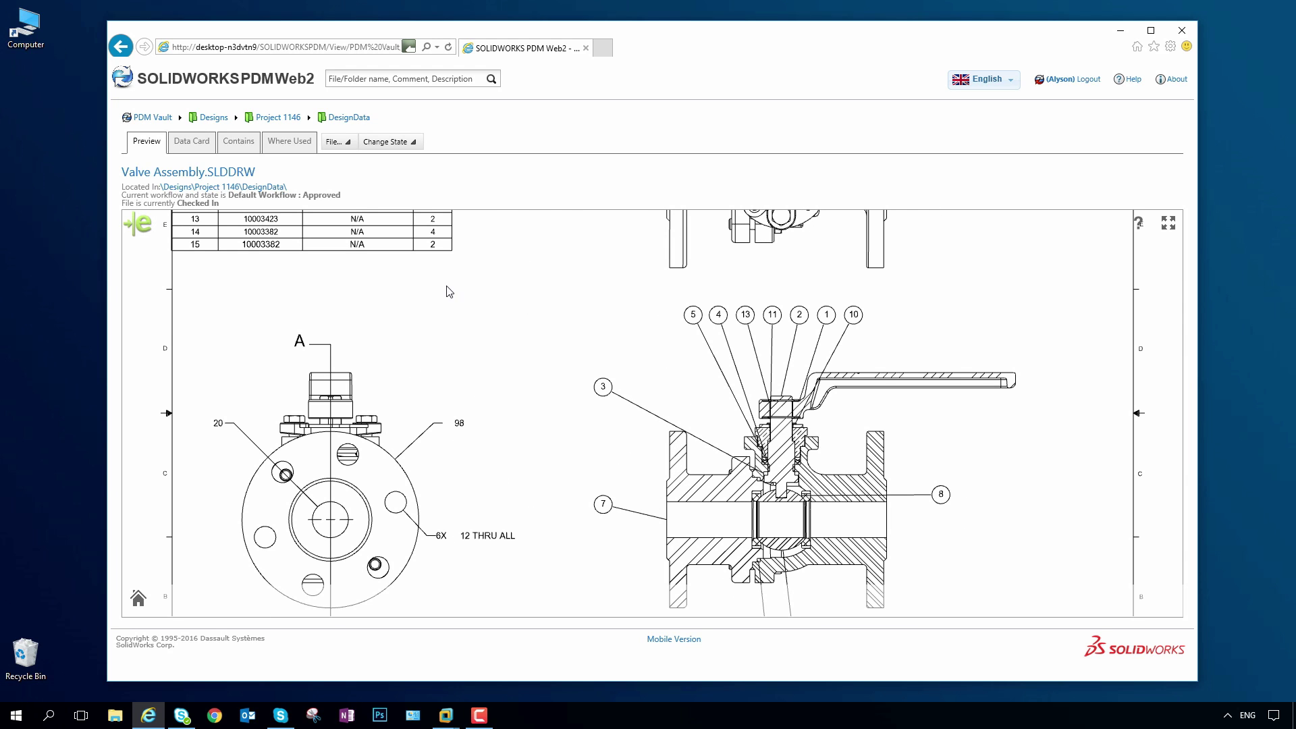
pyautogui.moveTo(449, 291); pyautogui.dragTo(562, 481)
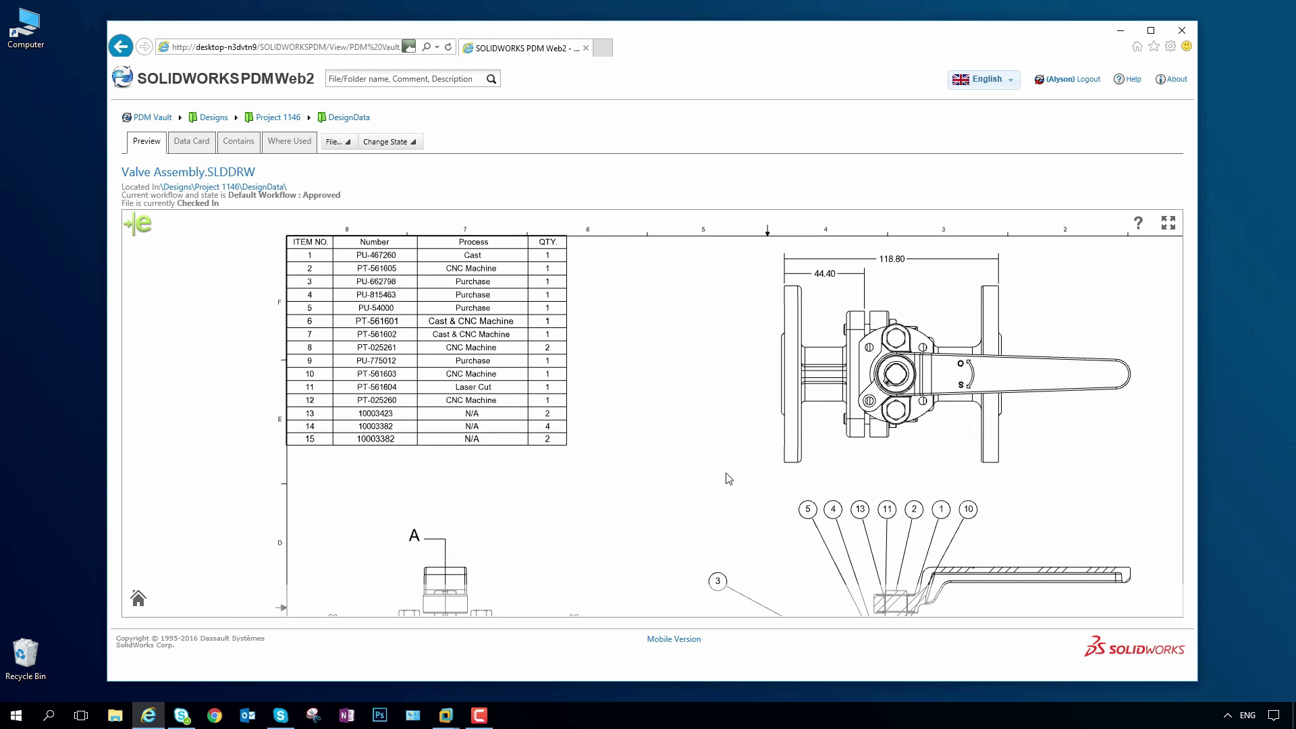